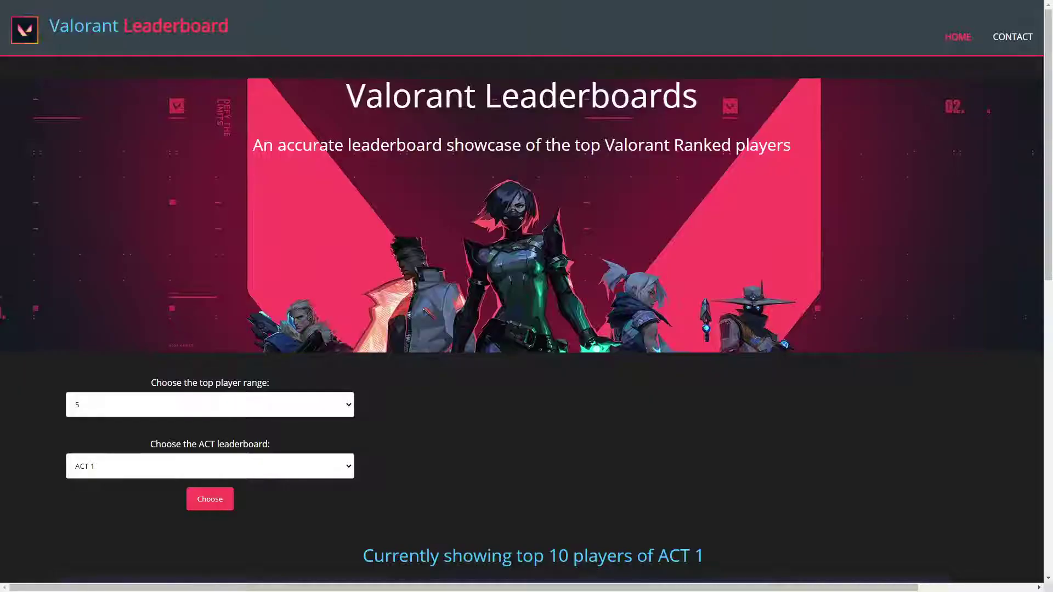
pyautogui.scroll(-2, 527, 330)
pyautogui.scroll(2, 527, 329)
pyautogui.scroll(-2, 230, 427)
pyautogui.scroll(-1, 230, 427)
pyautogui.scroll(-4, 229, 426)
pyautogui.scroll(-3, 228, 422)
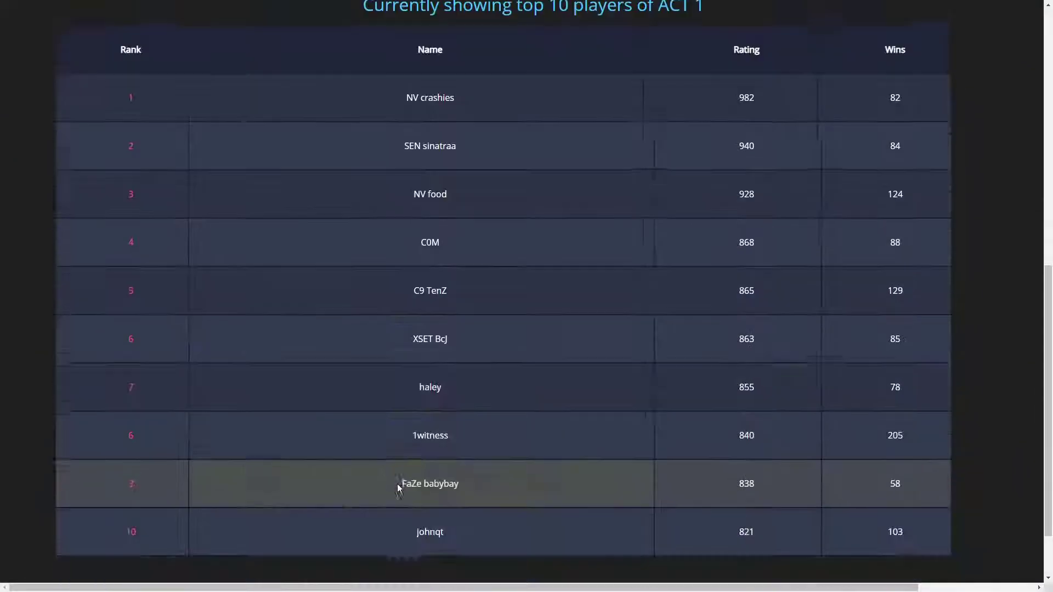
pyautogui.scroll(-2, 397, 484)
pyautogui.scroll(10, 406, 436)
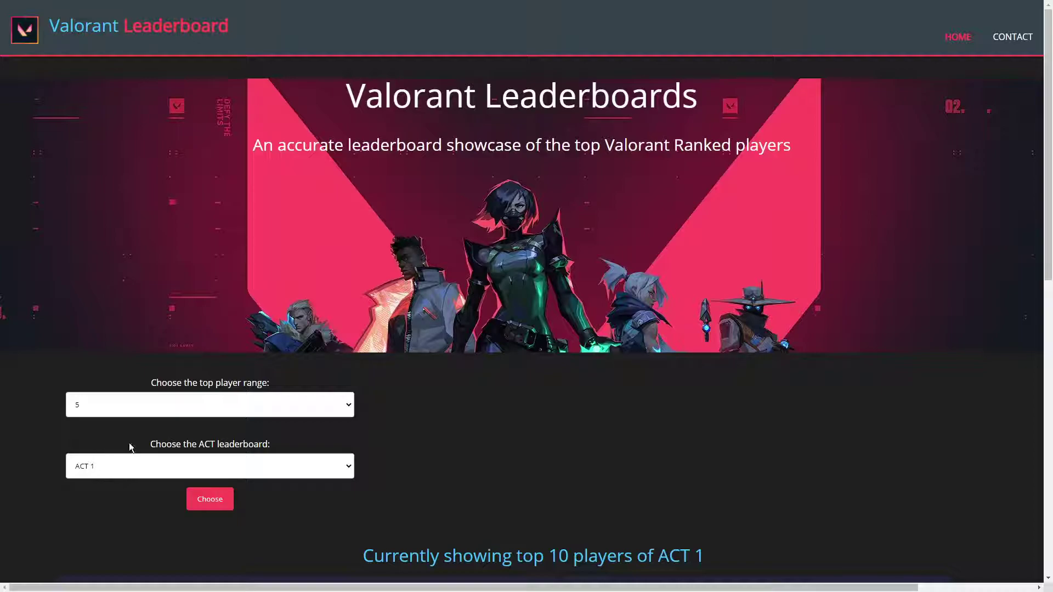
# Load the top 5 ACT 1 players into the table, led by NV crashies (982).
pyautogui.click(134, 408)
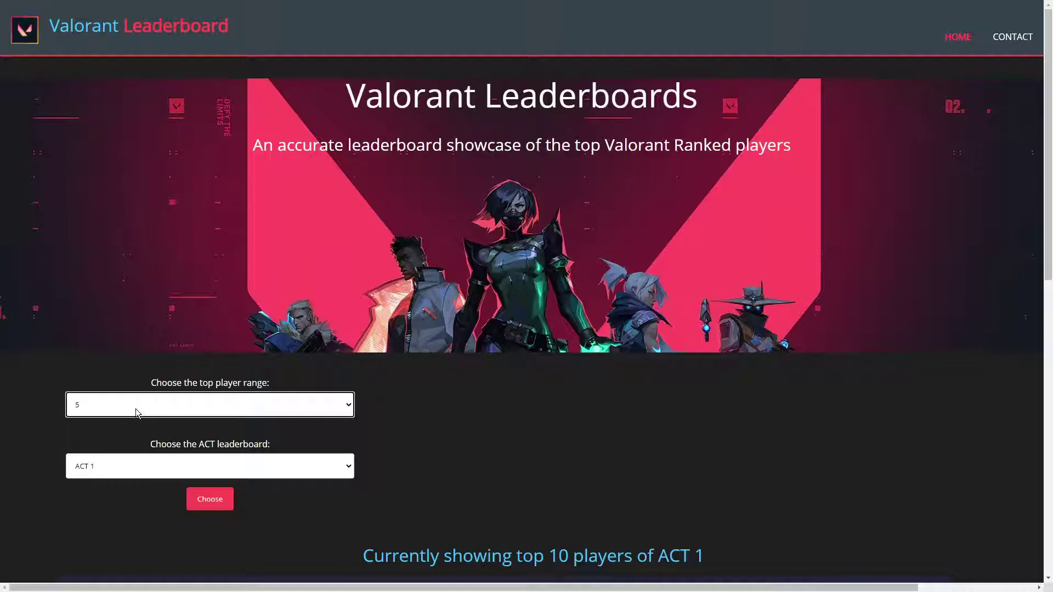
pyautogui.click(176, 468)
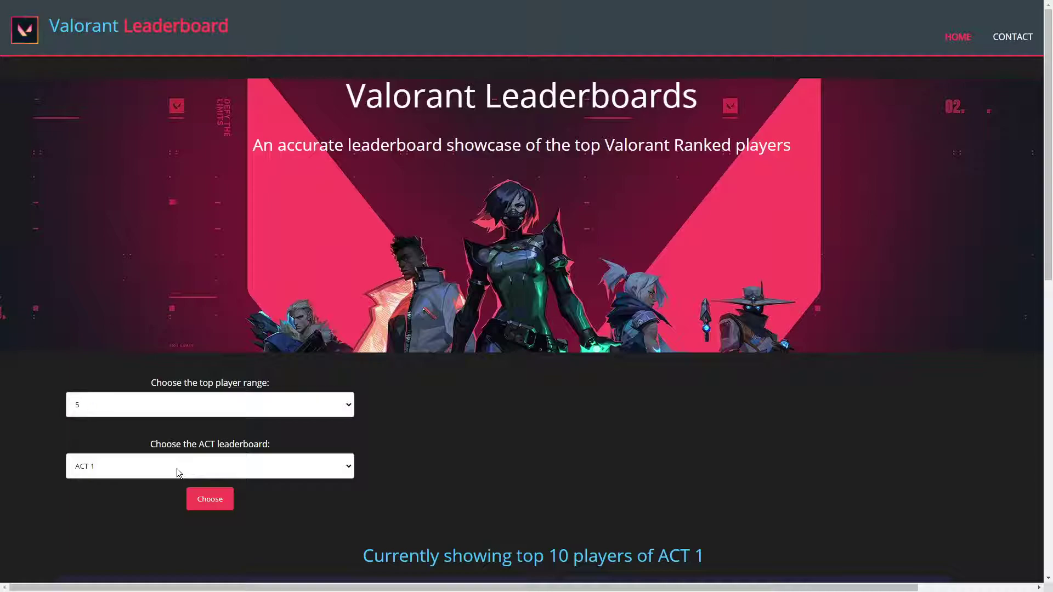
pyautogui.click(147, 469)
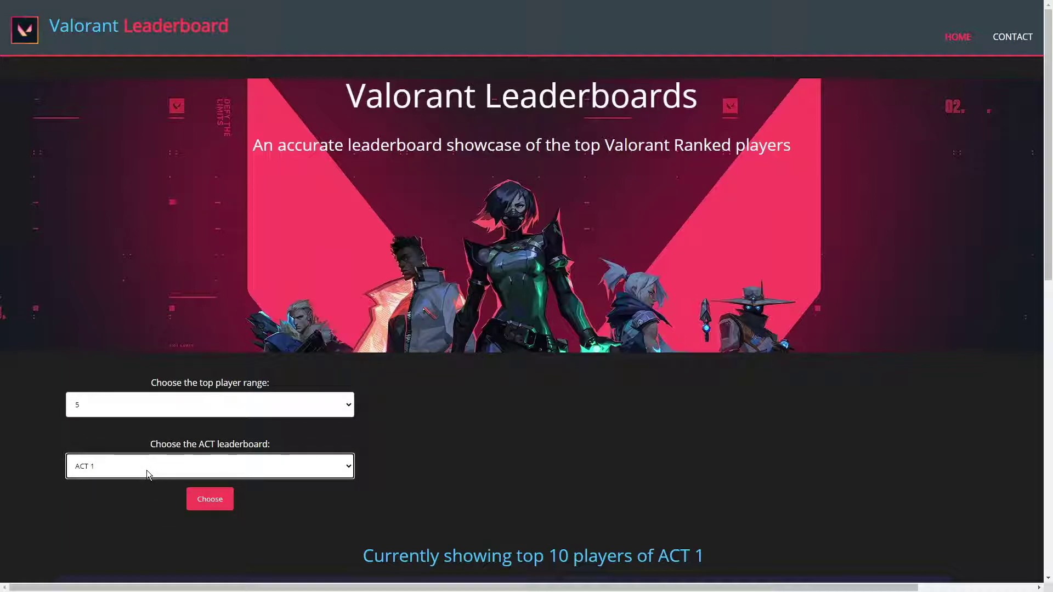
pyautogui.click(311, 399)
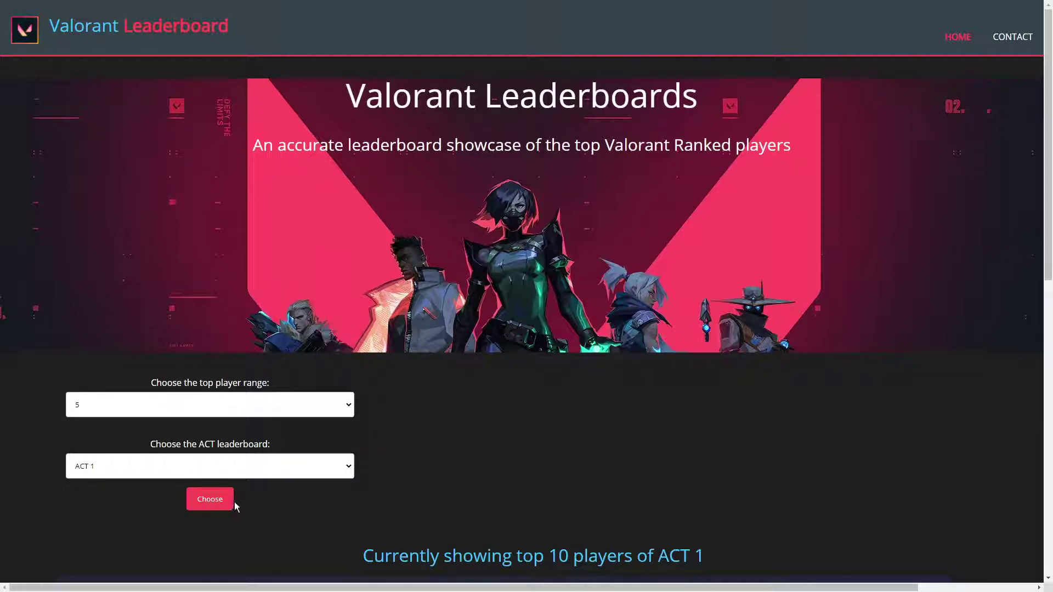
pyautogui.click(210, 499)
pyautogui.scroll(-2, 292, 462)
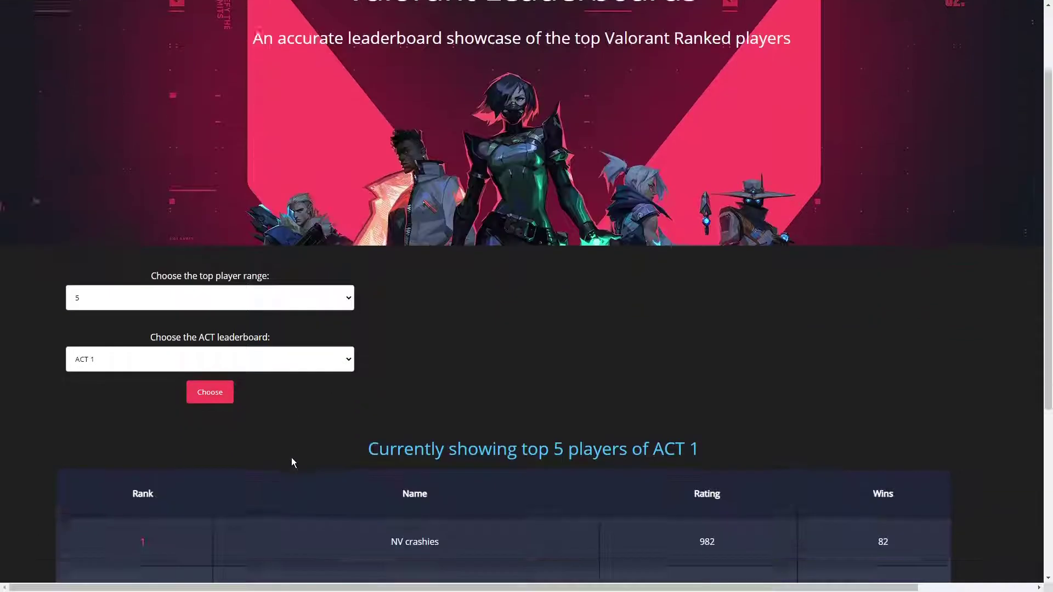
pyautogui.scroll(-2, 292, 462)
pyautogui.moveTo(369, 336); pyautogui.dragTo(701, 330)
pyautogui.click(723, 347)
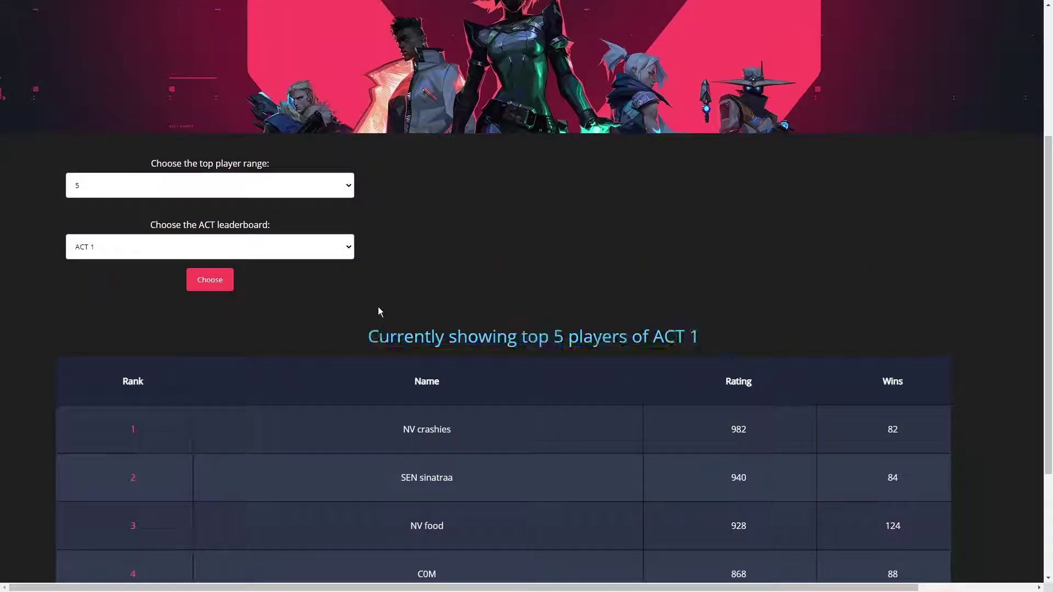
pyautogui.scroll(-3, 356, 328)
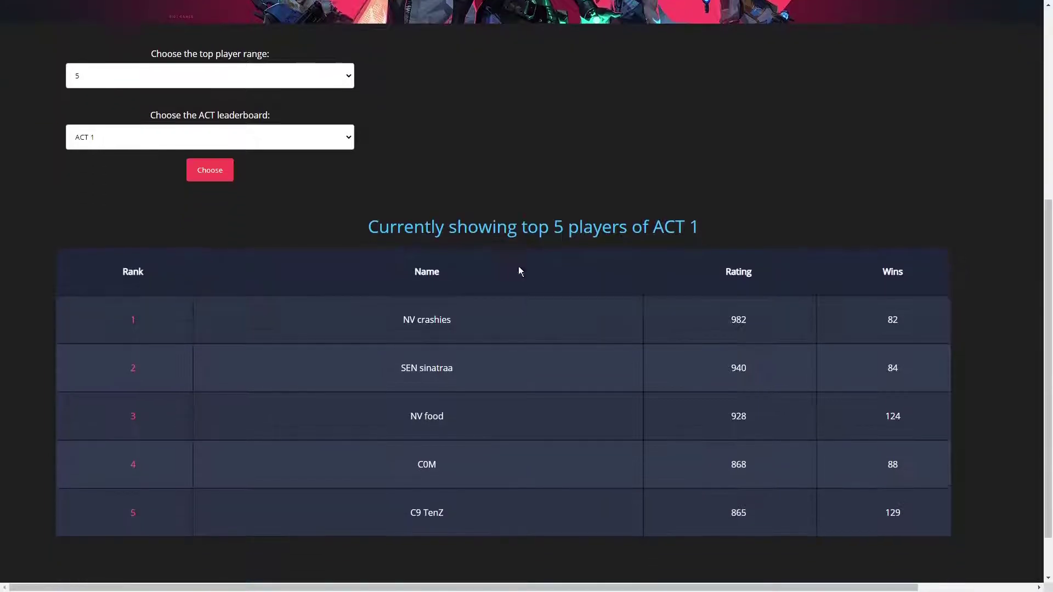
pyautogui.scroll(-2, 369, 142)
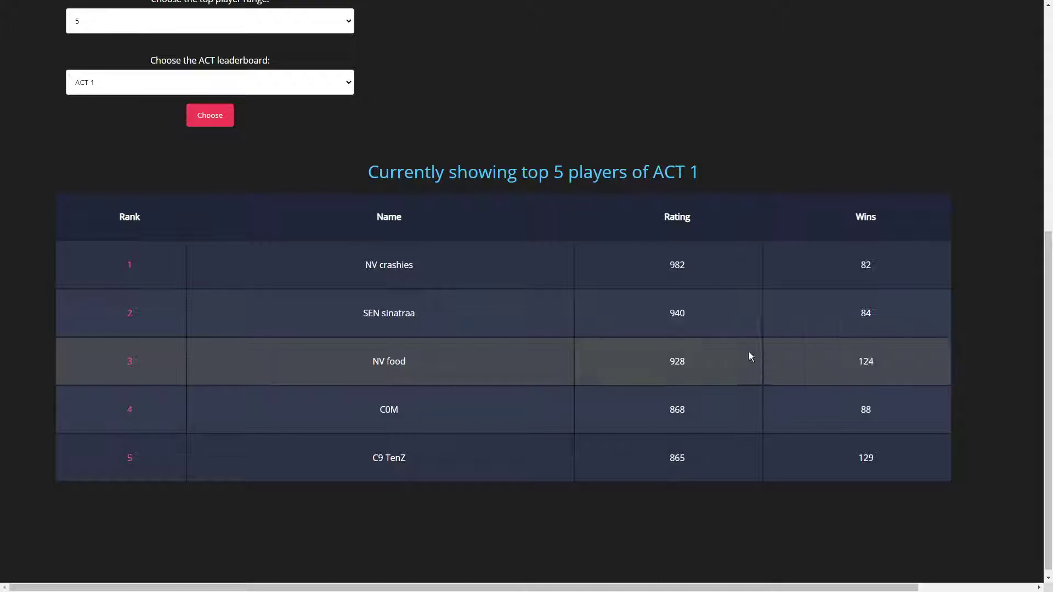
pyautogui.scroll(3, 427, 306)
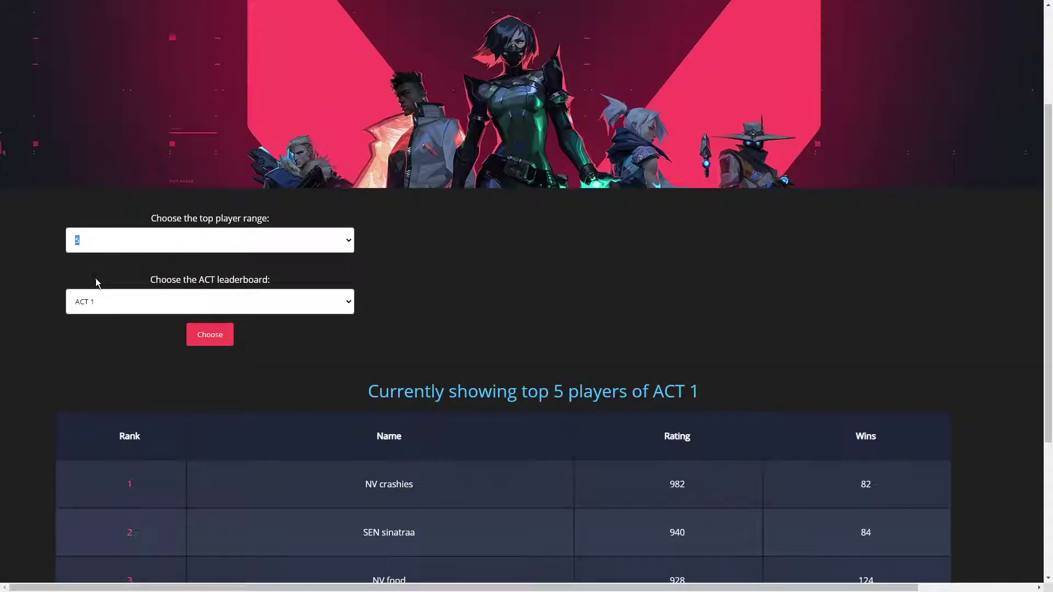
pyautogui.write('0')
# Load the top 50 ACT 1 players into the leaderboard table.
pyautogui.click(214, 335)
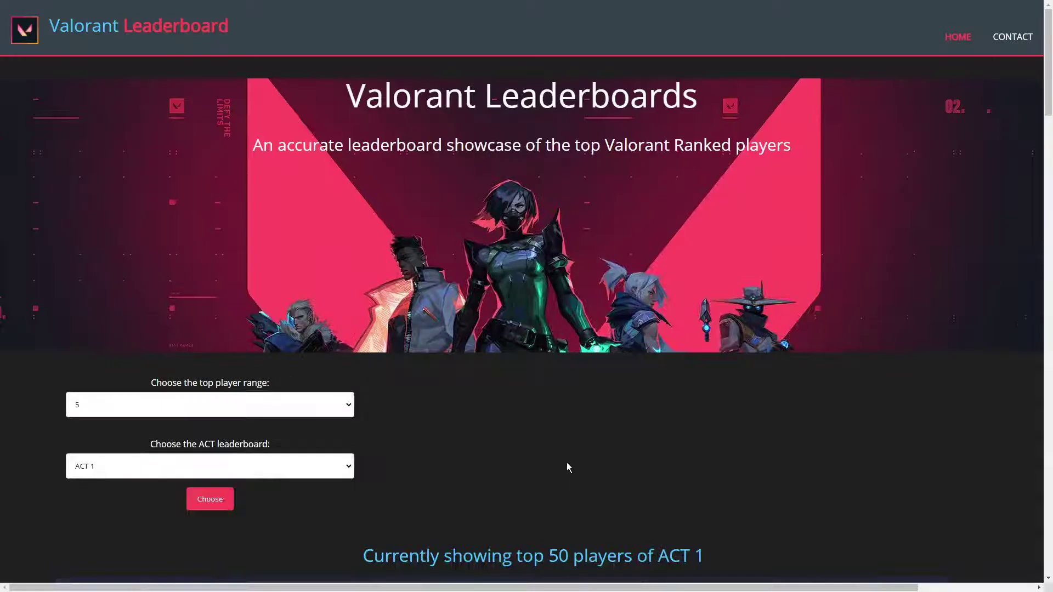
pyautogui.scroll(-2, 567, 462)
pyautogui.moveTo(361, 555); pyautogui.dragTo(728, 559)
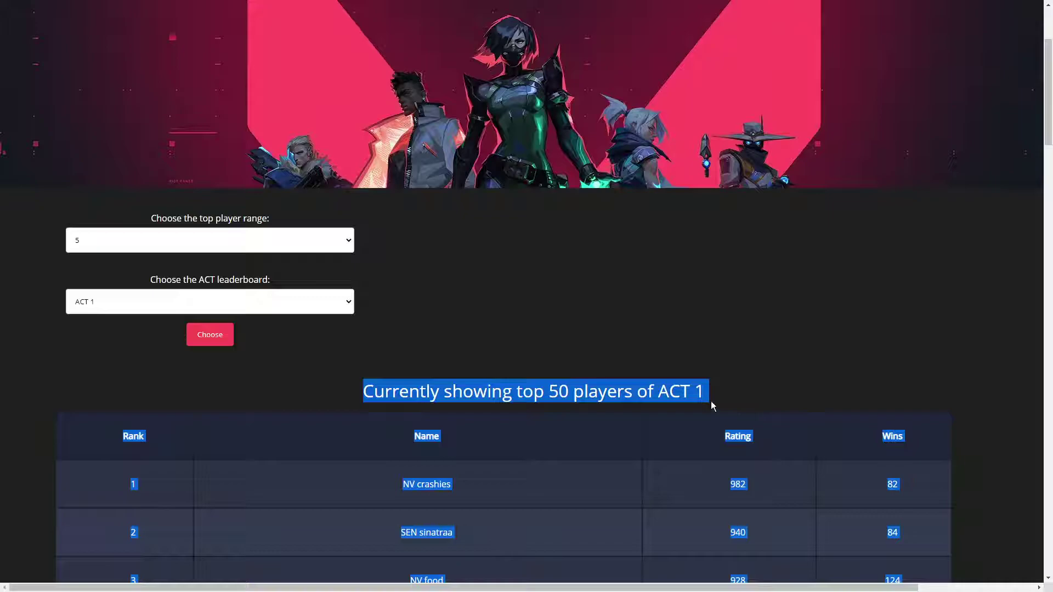
pyautogui.scroll(-5, 715, 396)
pyautogui.scroll(-2, 576, 373)
pyautogui.scroll(-5, 574, 371)
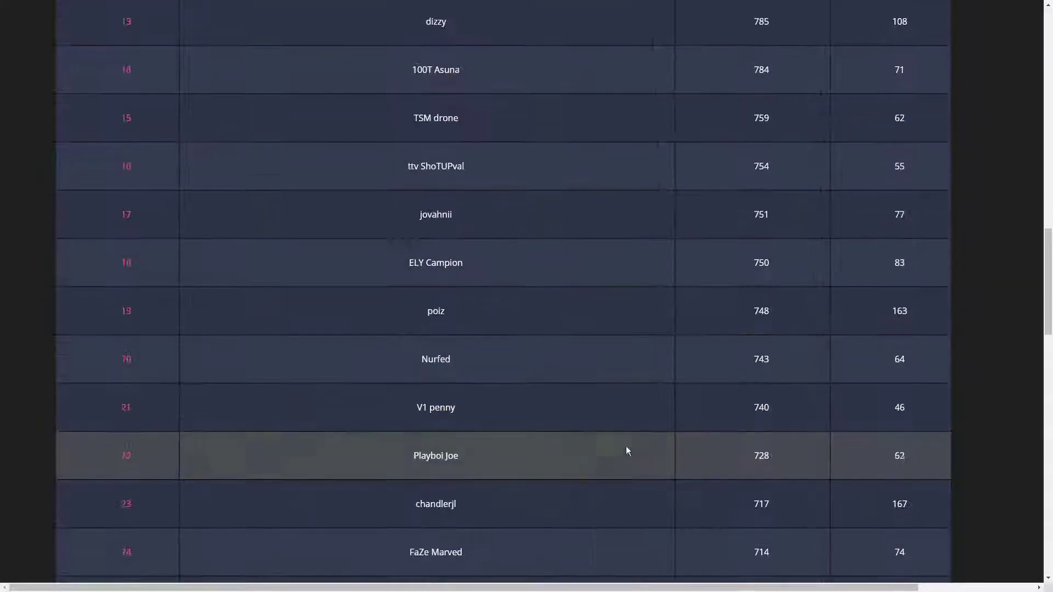
pyautogui.scroll(-5, 626, 446)
pyautogui.scroll(-4, 641, 505)
pyautogui.scroll(2, 538, 480)
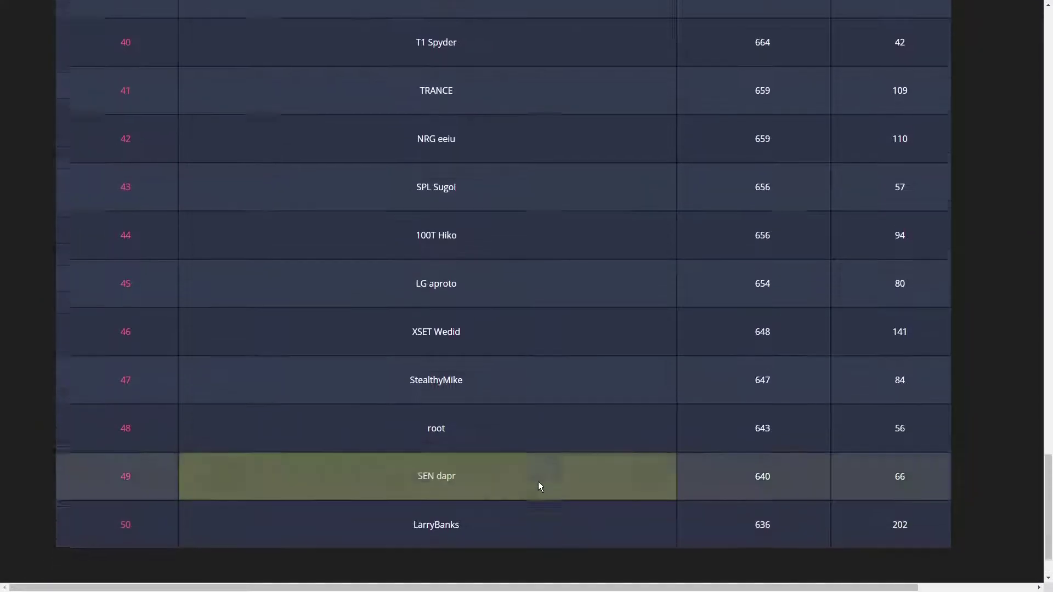
pyautogui.scroll(4, 539, 481)
pyautogui.scroll(4, 538, 481)
pyautogui.scroll(3, 538, 479)
pyautogui.scroll(4, 539, 479)
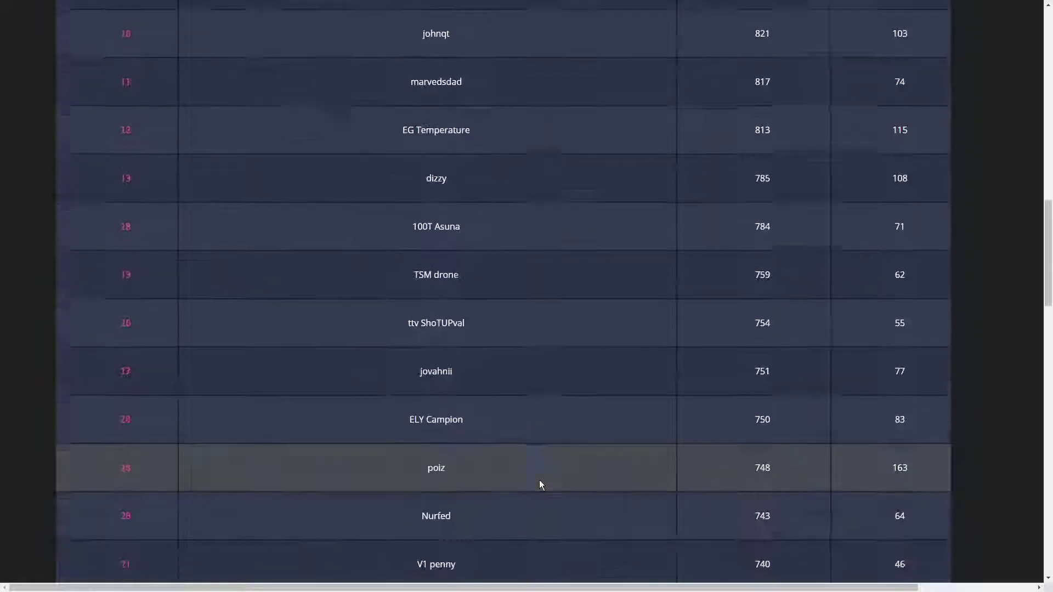
pyautogui.scroll(4, 539, 479)
pyautogui.scroll(4, 540, 472)
pyautogui.scroll(4, 539, 471)
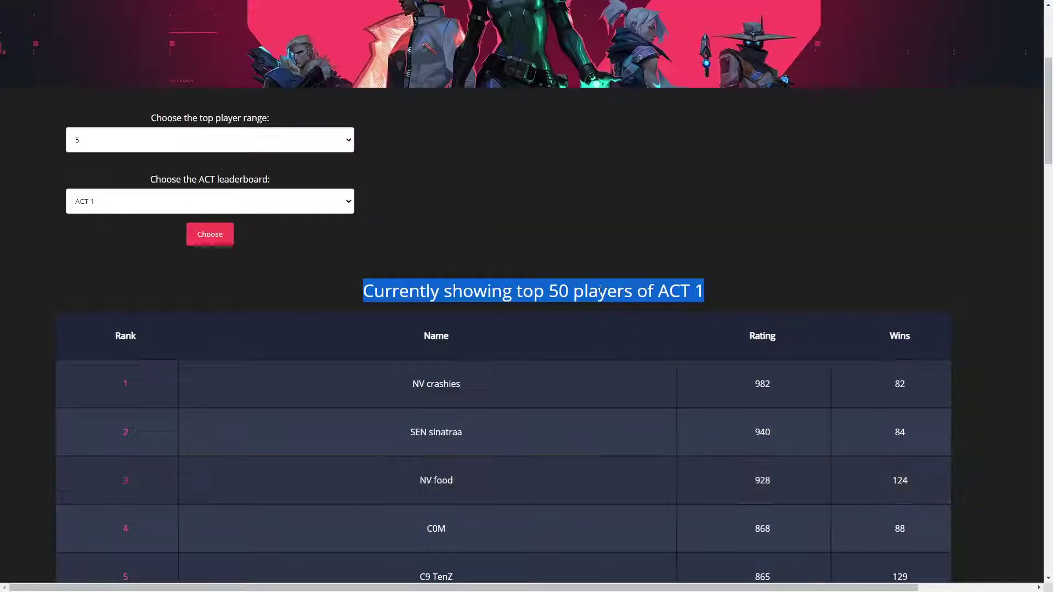
pyautogui.click(534, 272)
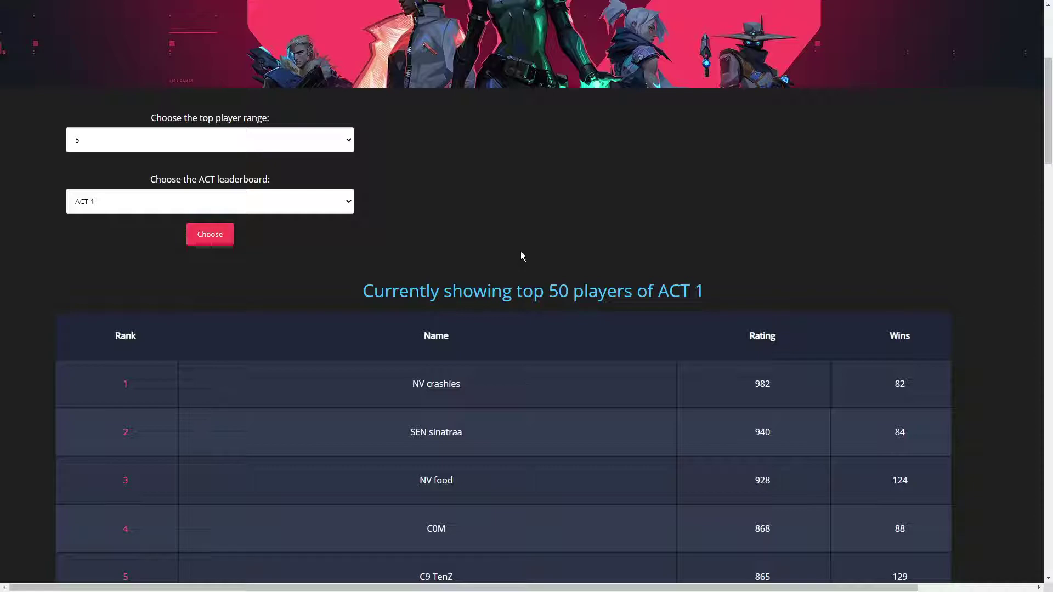
pyautogui.scroll(2, 521, 251)
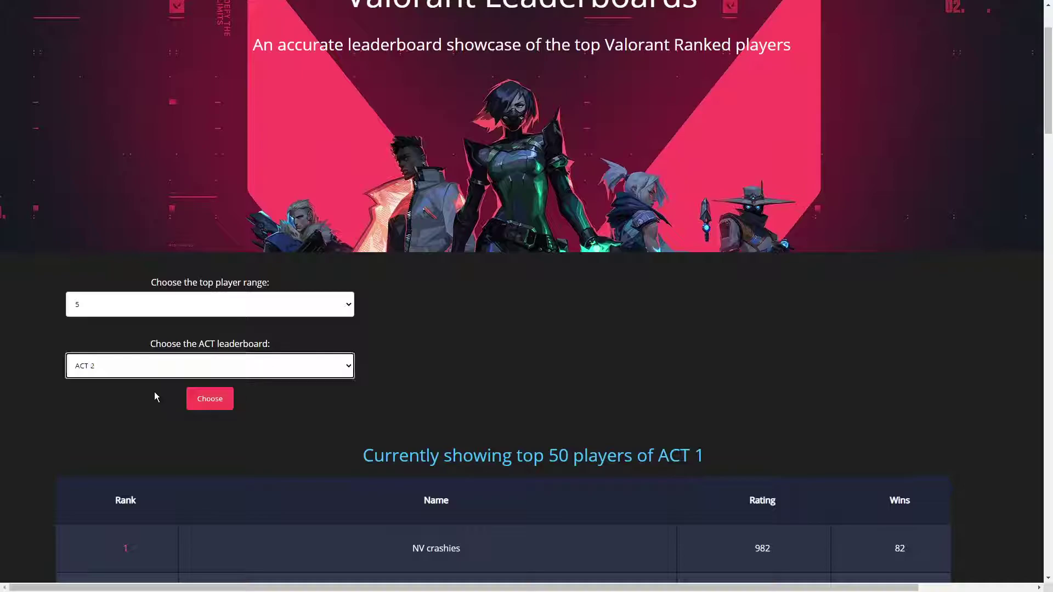
# Load the ACT 2 leaderboard, changing the player range from 5 to 20.
pyautogui.click(209, 398)
pyautogui.scroll(-5, 213, 372)
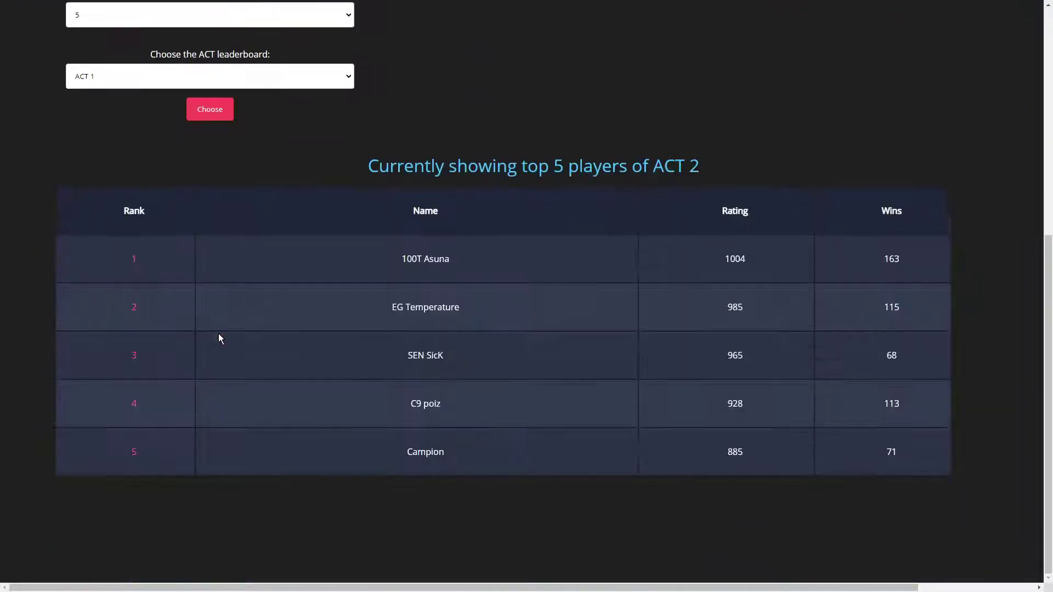
pyautogui.scroll(1, 440, 492)
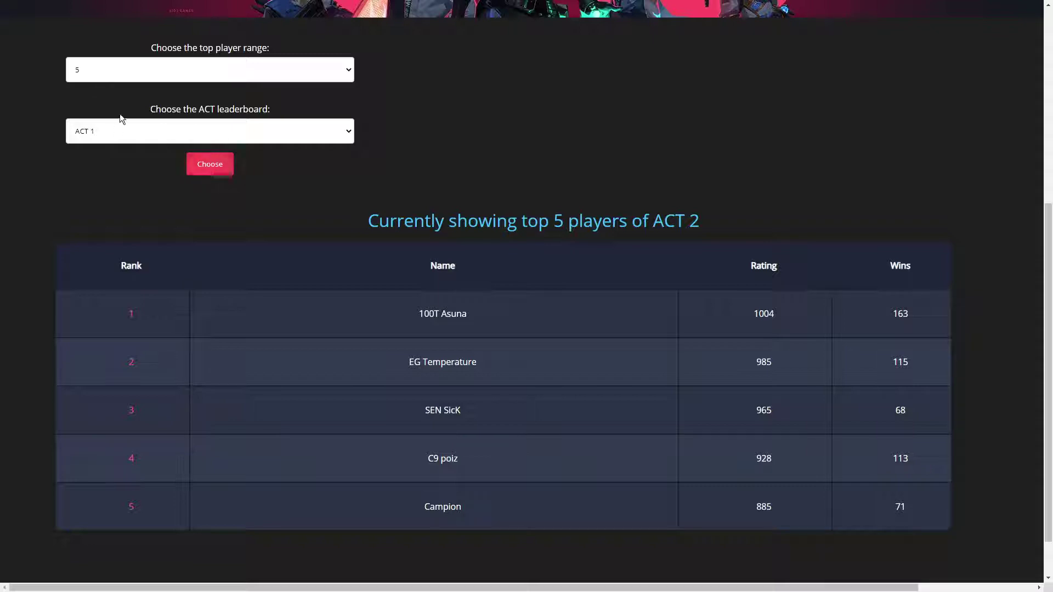
pyautogui.press('Down')
pyautogui.click(209, 164)
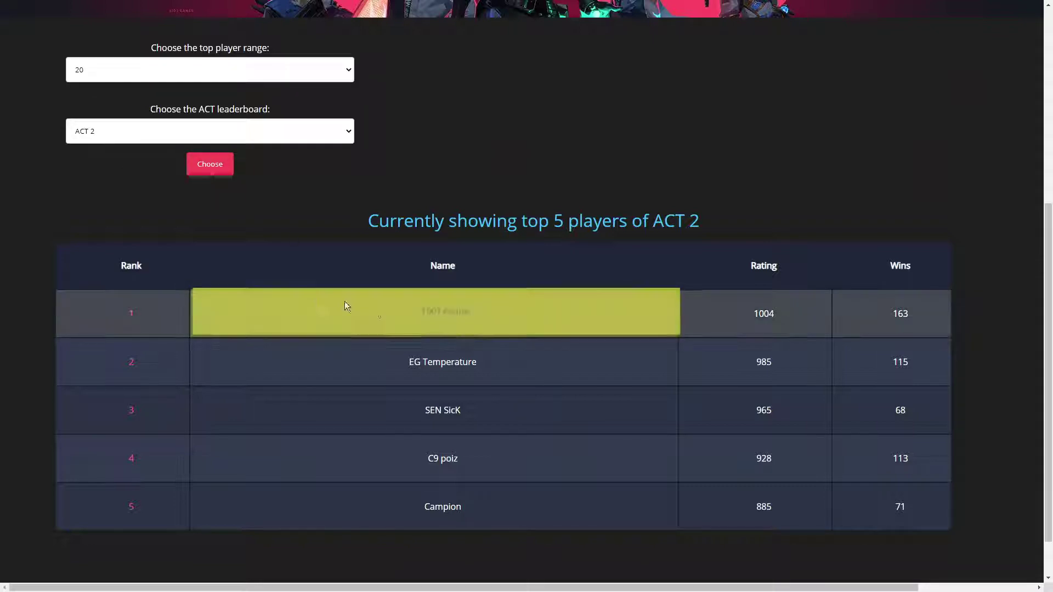
pyautogui.scroll(-5, 411, 329)
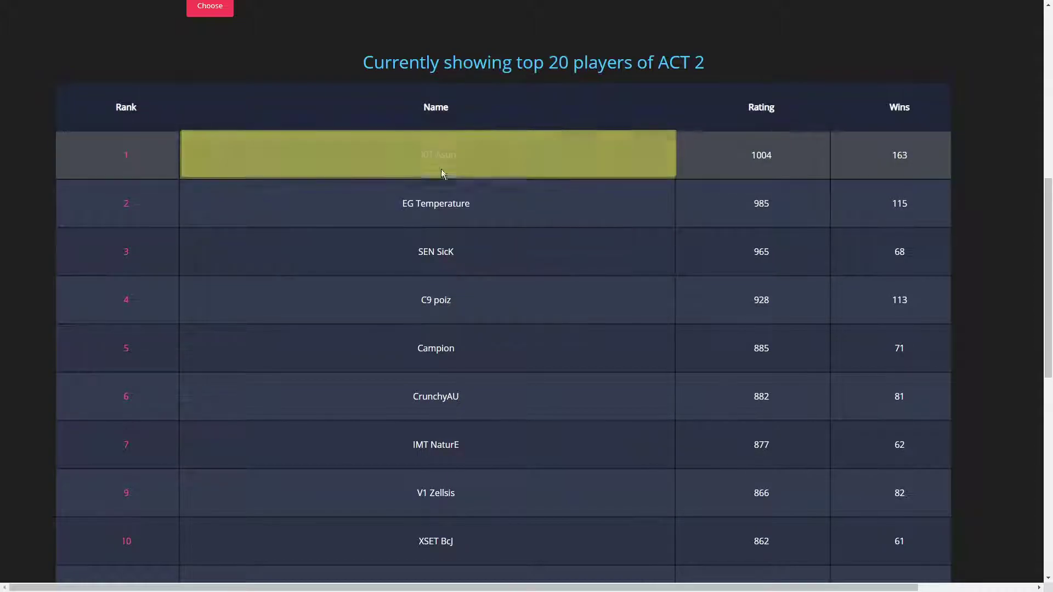
pyautogui.scroll(-5, 465, 230)
pyautogui.scroll(-2, 451, 337)
pyautogui.scroll(5, 493, 411)
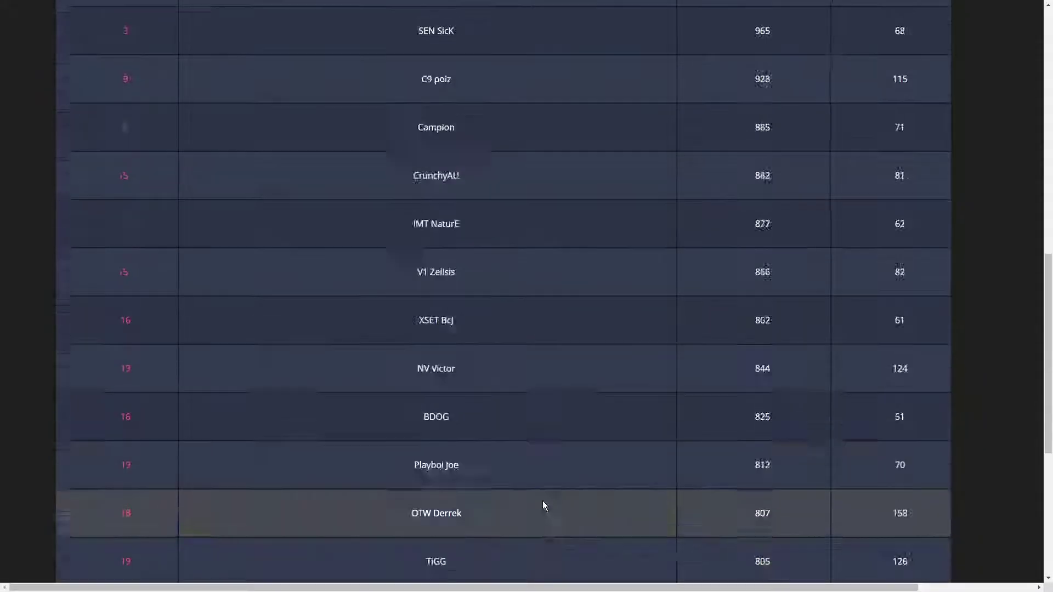
pyautogui.scroll(5, 494, 330)
pyautogui.click(166, 278)
pyautogui.click(154, 319)
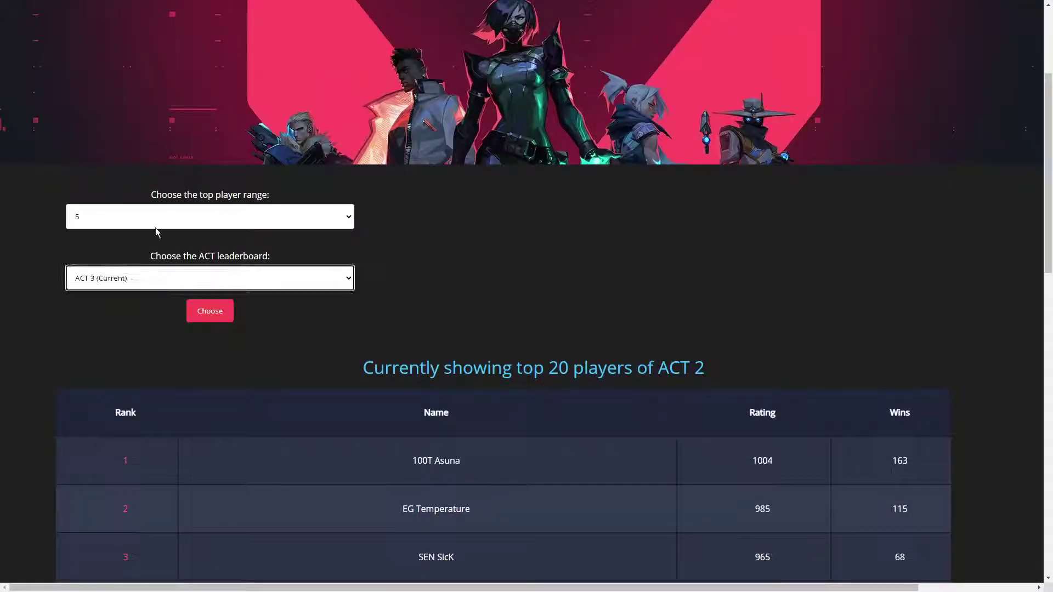
pyautogui.click(154, 227)
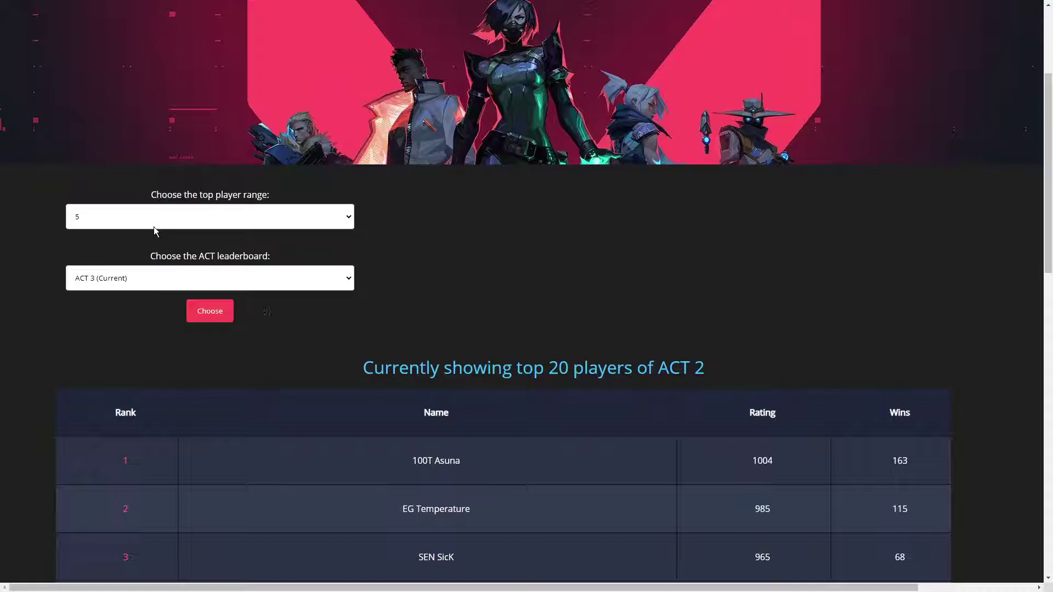
pyautogui.click(130, 216)
pyautogui.click(129, 246)
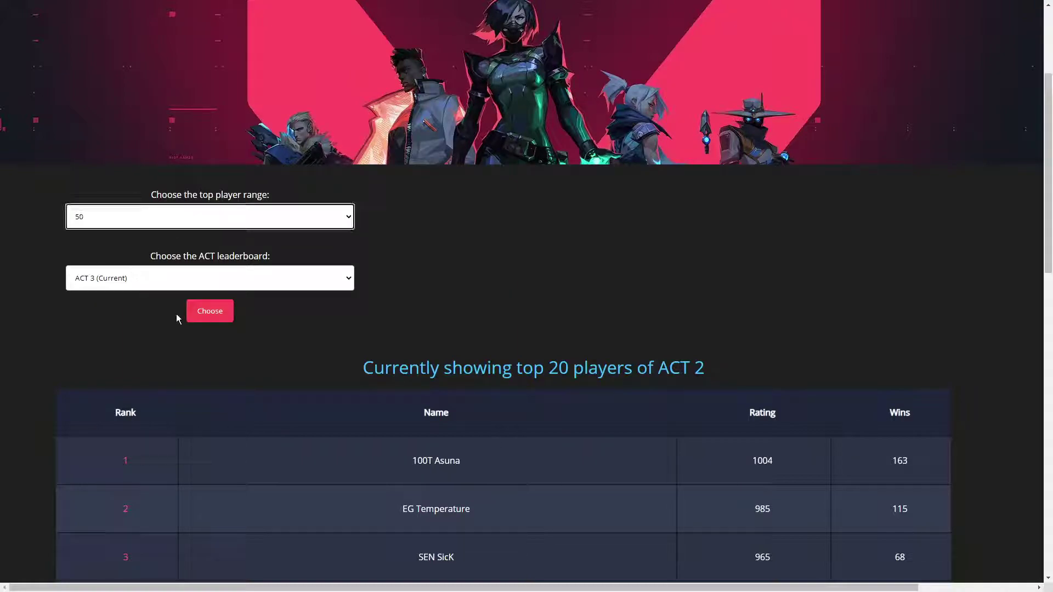
pyautogui.click(196, 317)
pyautogui.scroll(-5, 197, 321)
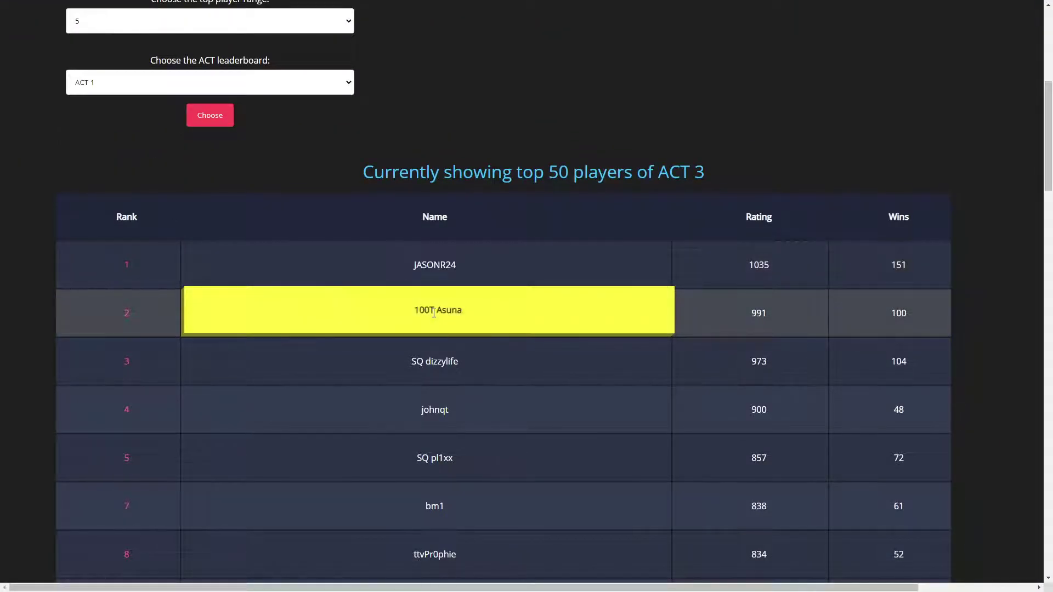
pyautogui.scroll(-2, 366, 441)
pyautogui.scroll(-4, 593, 485)
pyautogui.scroll(-3, 757, 460)
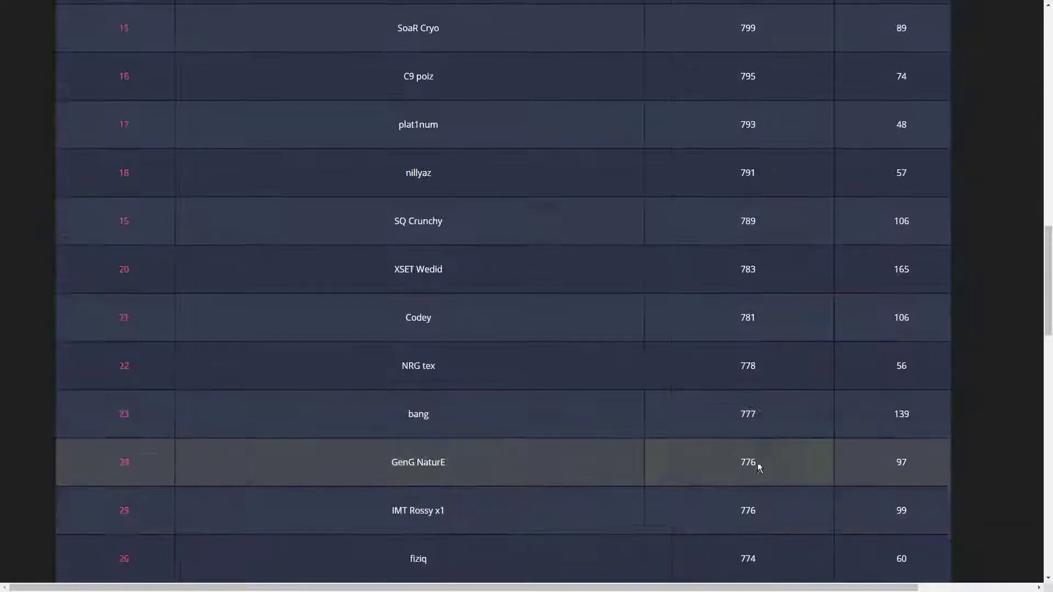
pyautogui.scroll(2, 847, 387)
pyautogui.scroll(4, 790, 419)
pyautogui.scroll(6, 790, 418)
pyautogui.scroll(-1, 753, 524)
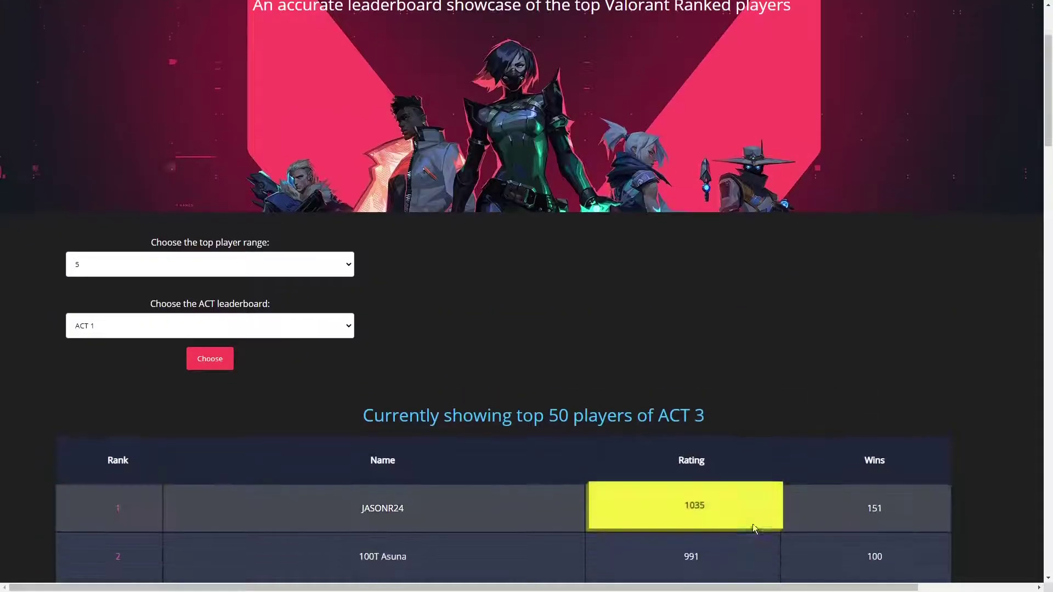
pyautogui.scroll(3, 619, 475)
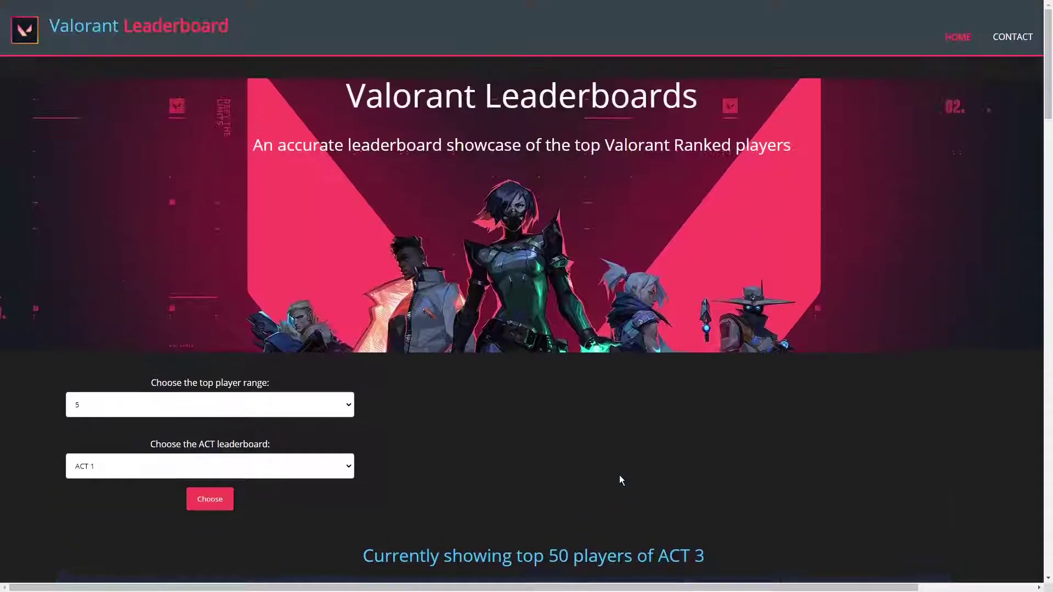
# Go to the CONTACT page and click into the empty First and Last Name field.
pyautogui.click(1011, 37)
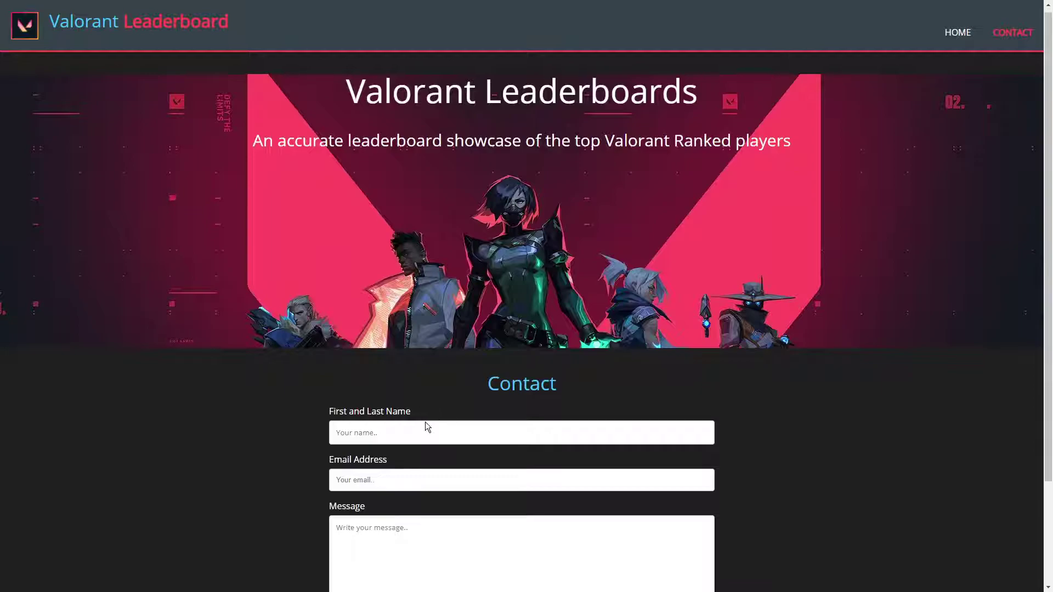
pyautogui.scroll(-2, 425, 422)
pyautogui.click(379, 305)
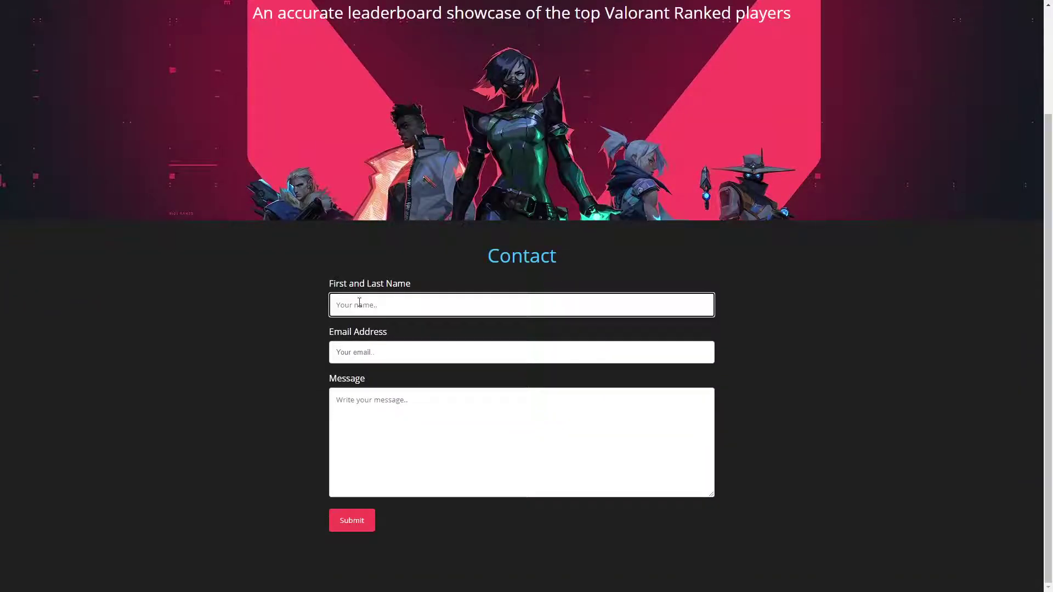
pyautogui.click(369, 285)
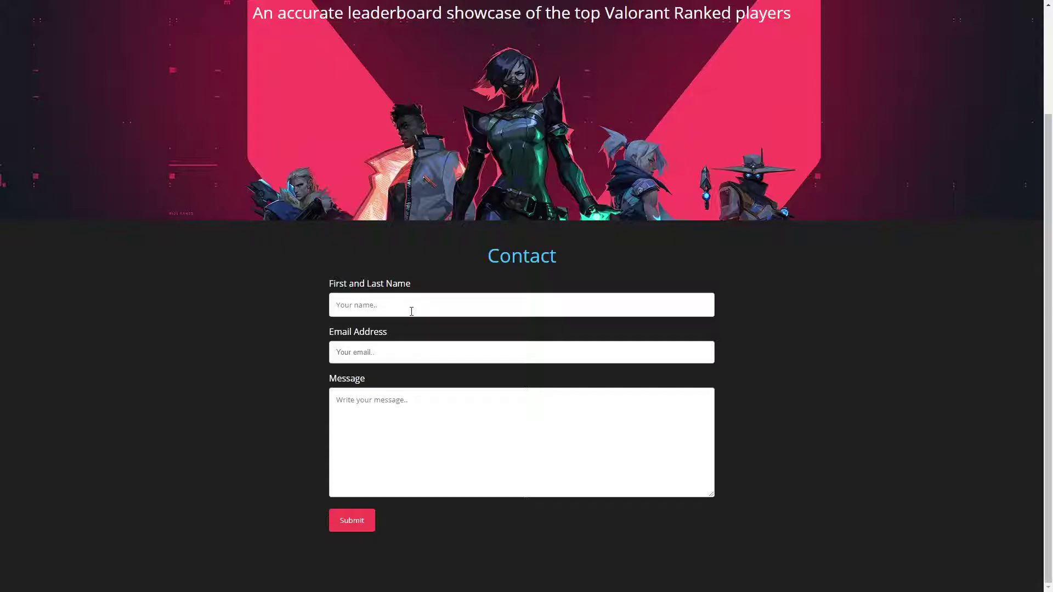
pyautogui.scroll(3, 411, 310)
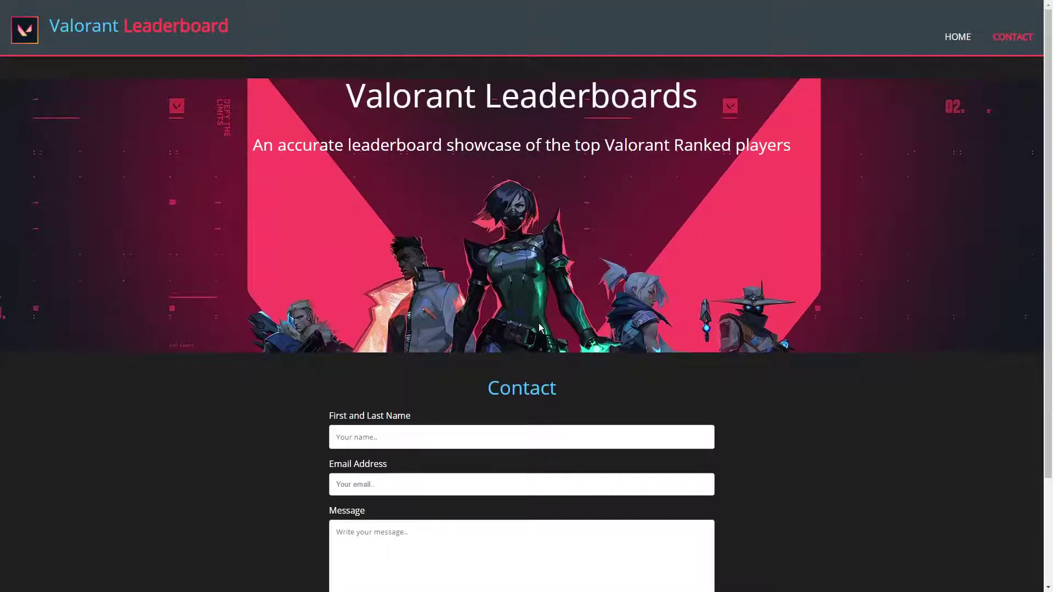
pyautogui.scroll(-3, 539, 324)
pyautogui.scroll(3, 480, 284)
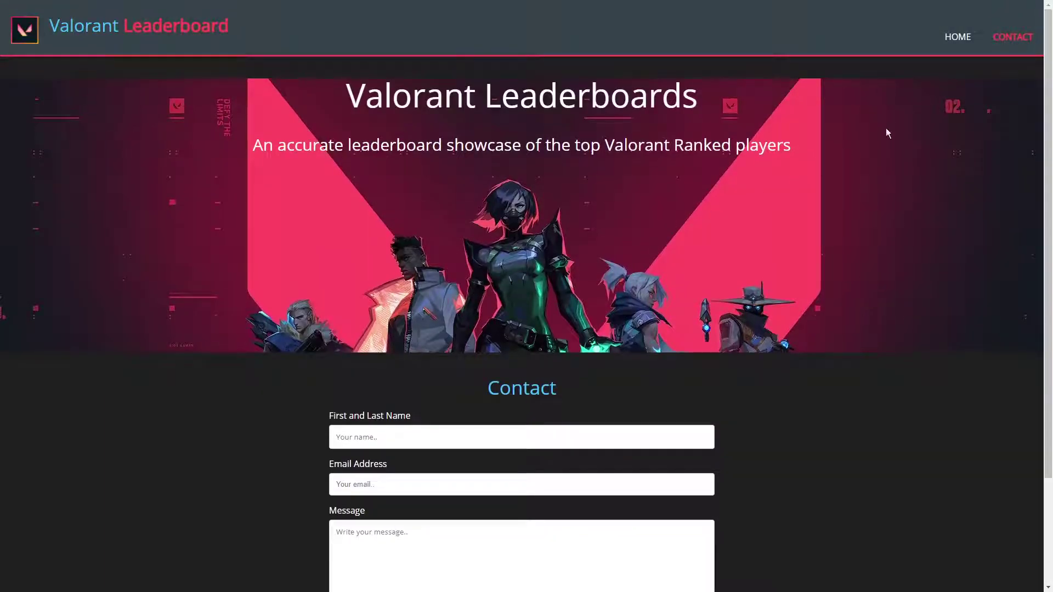
# Go back to the HOME leaderboard page via the navigation bar.
pyautogui.click(956, 36)
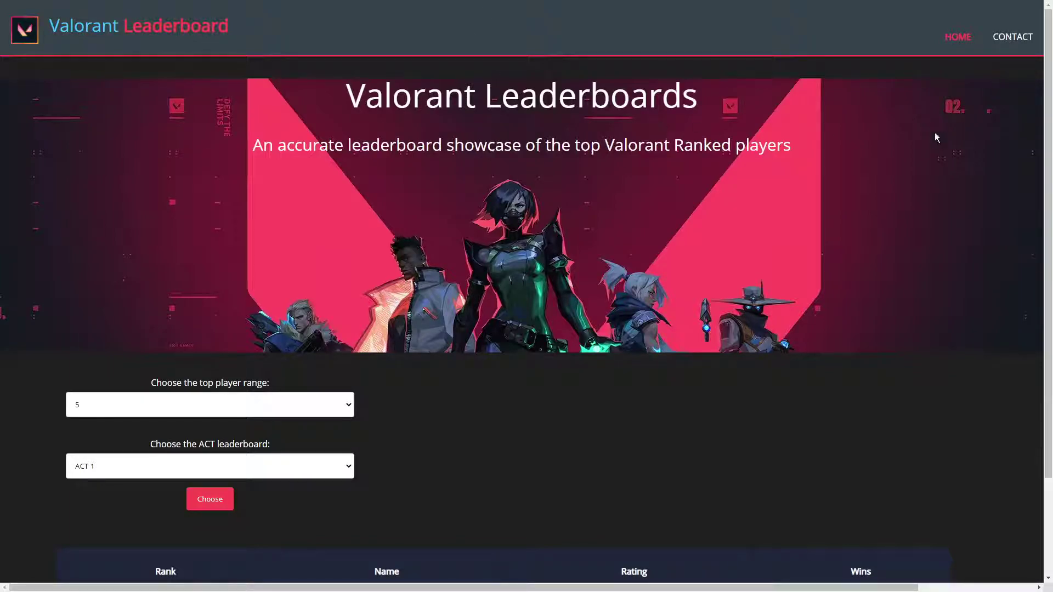
pyautogui.scroll(-2, 583, 214)
pyautogui.scroll(2, 547, 231)
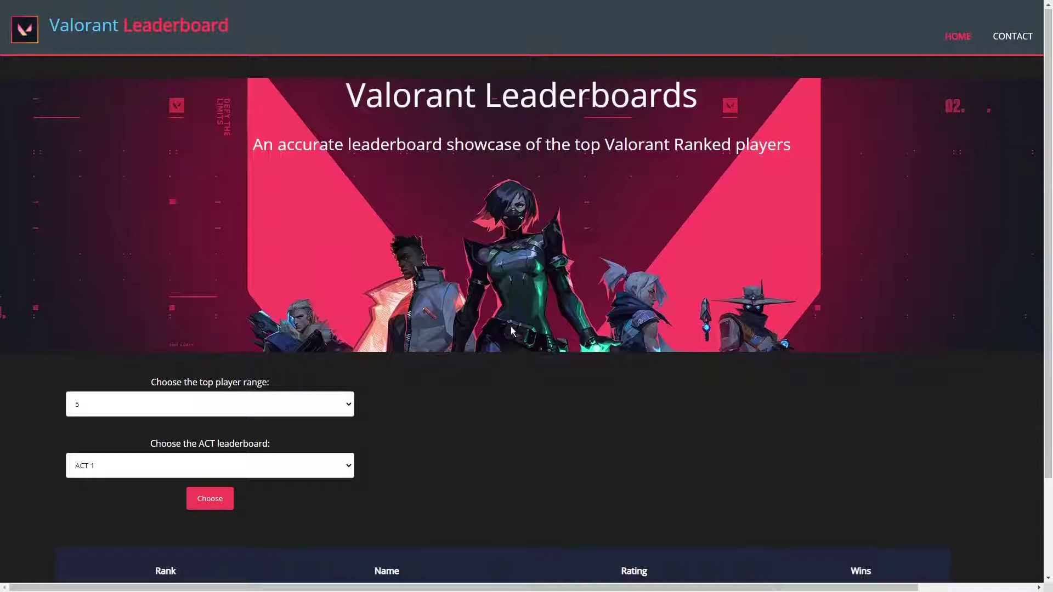
pyautogui.scroll(-2, 511, 326)
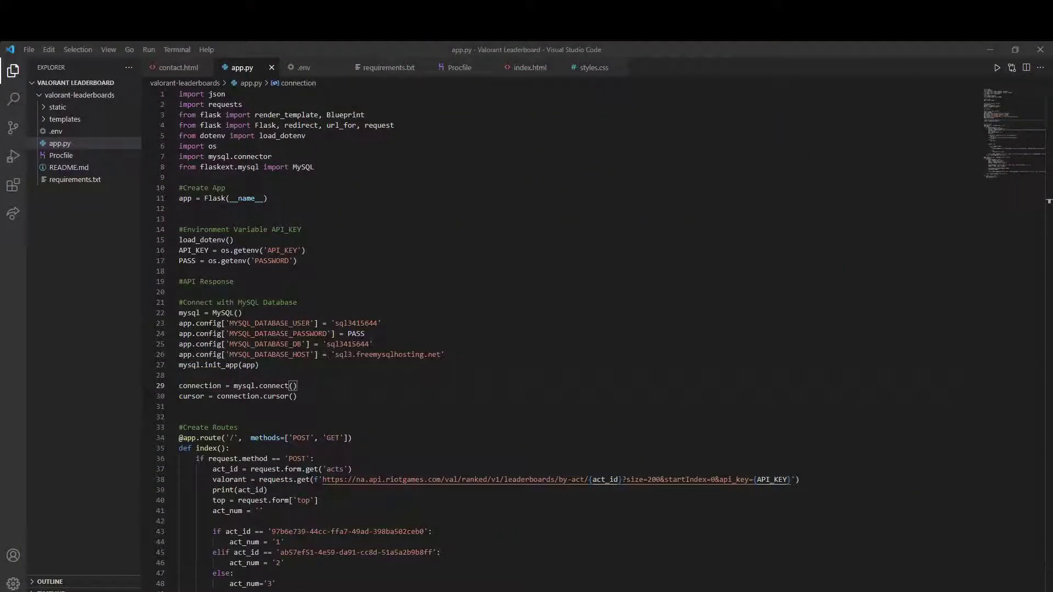
# Switch to app.py and highlight its environment variable and MySQL config lines.
pyautogui.click(463, 335)
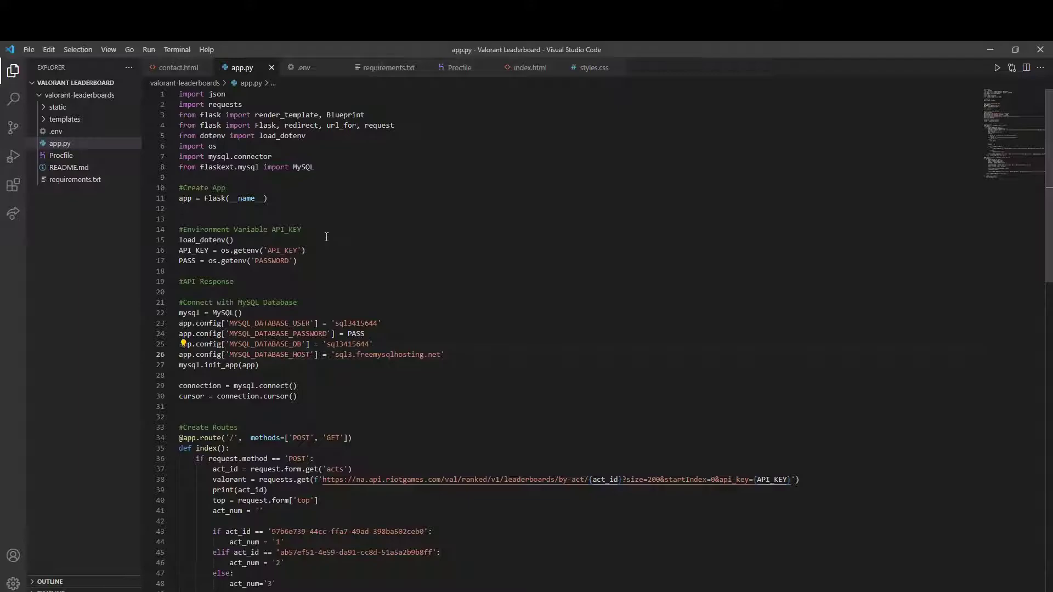
pyautogui.scroll(-5, 326, 237)
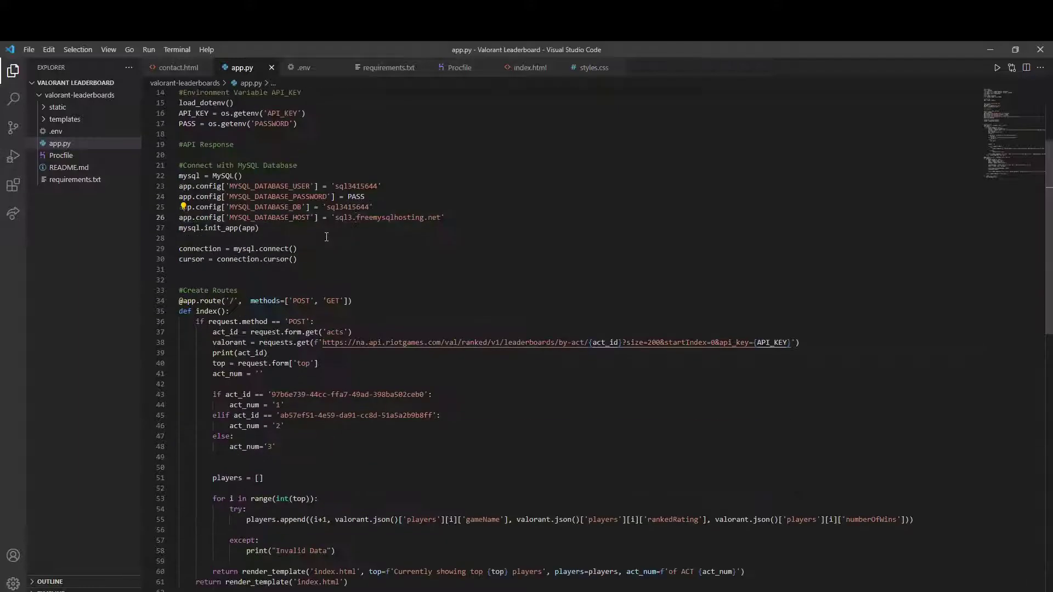
pyautogui.scroll(-5, 327, 247)
pyautogui.scroll(-3, 321, 264)
pyautogui.scroll(12, 318, 274)
pyautogui.scroll(1, 318, 274)
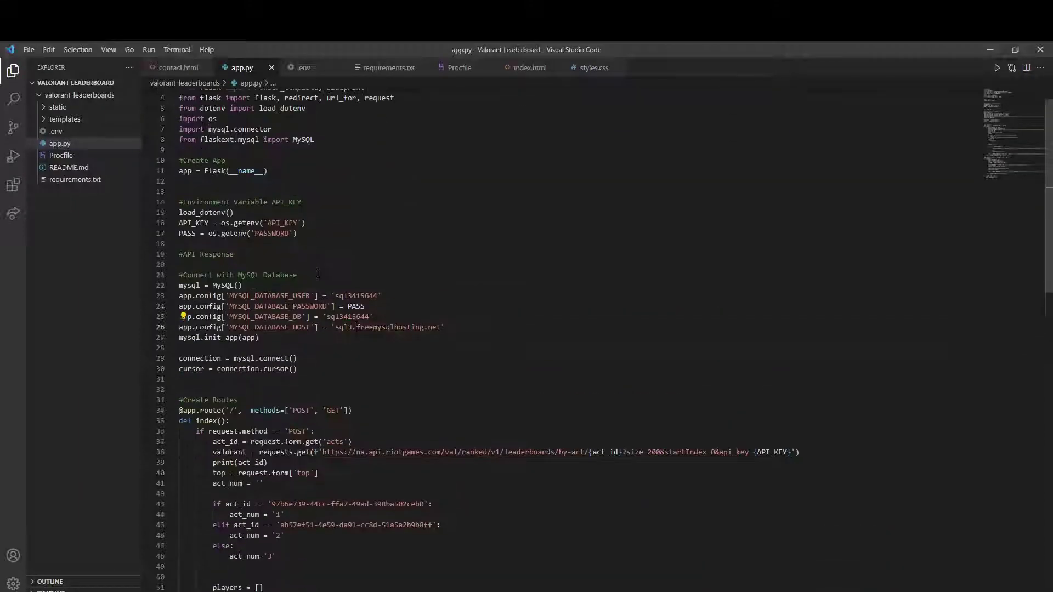
pyautogui.scroll(3, 317, 273)
pyautogui.moveTo(180, 207); pyautogui.dragTo(258, 198)
pyautogui.click(375, 218)
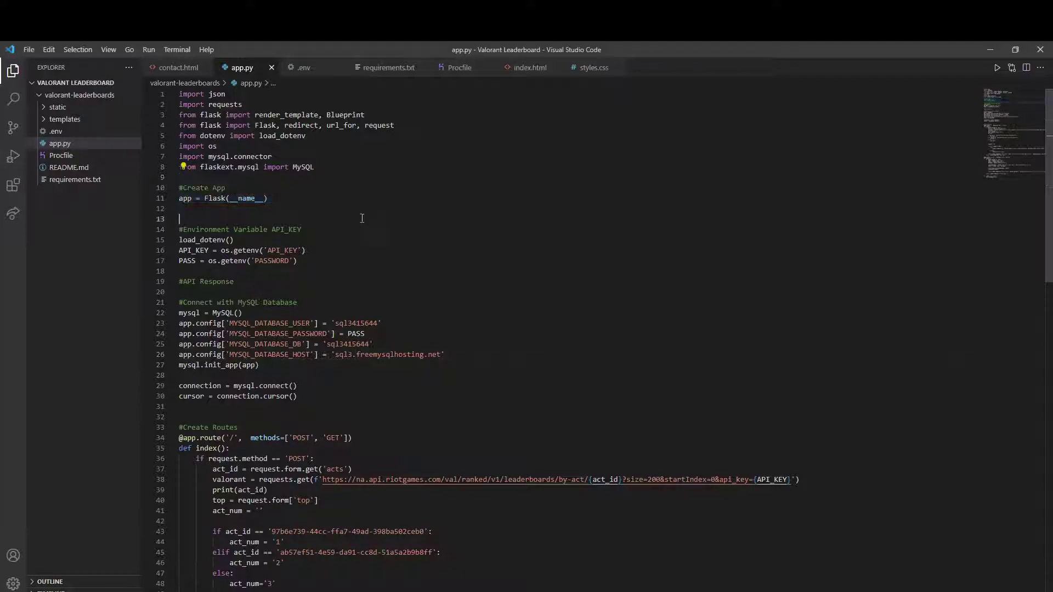
pyautogui.moveTo(297, 261); pyautogui.dragTo(180, 239)
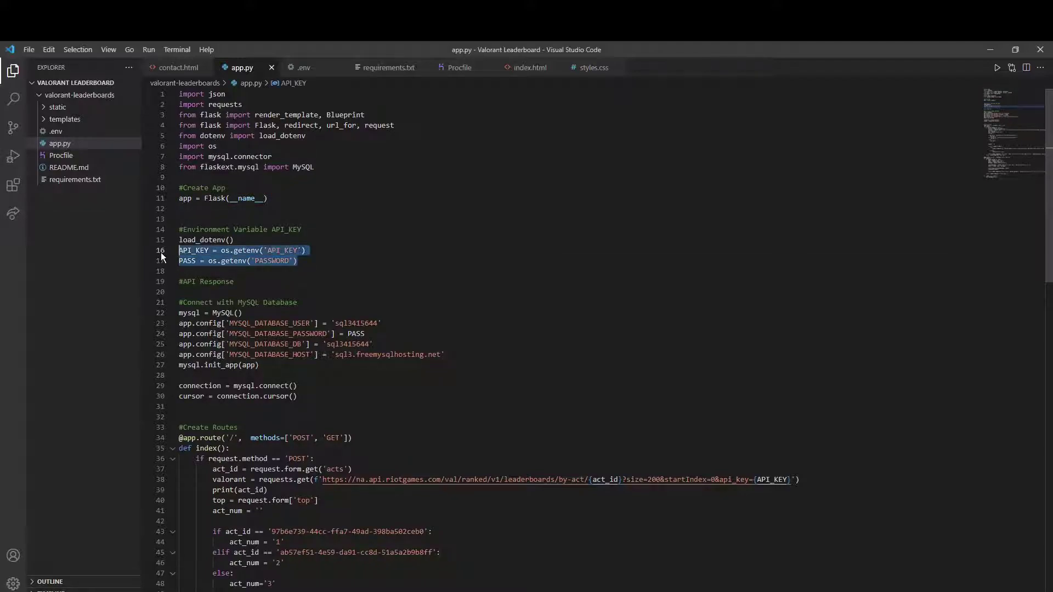
pyautogui.click(303, 228)
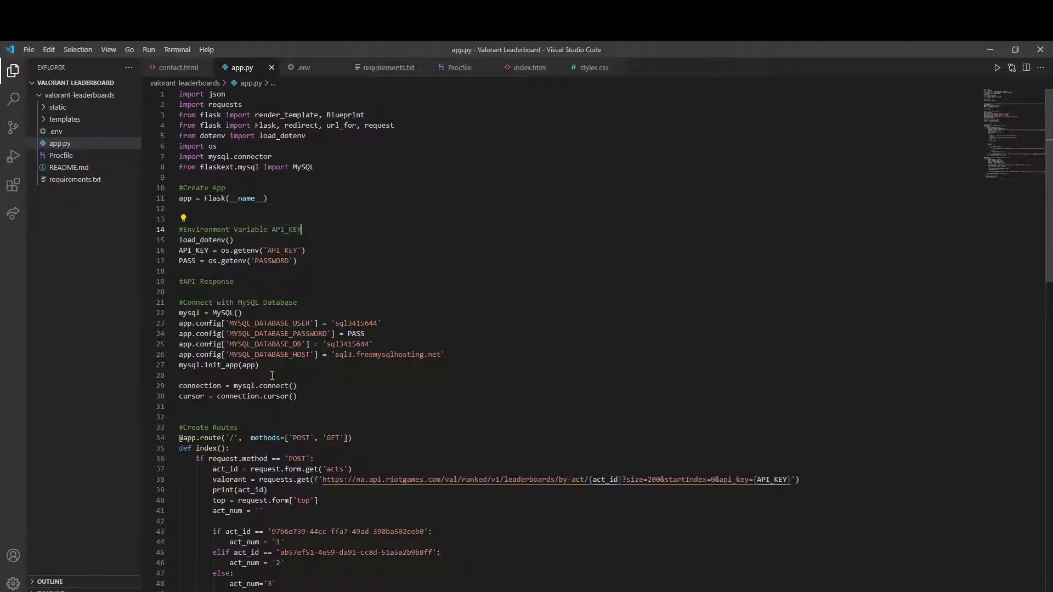
pyautogui.moveTo(263, 365); pyautogui.dragTo(153, 315)
pyautogui.click(349, 380)
pyautogui.moveTo(297, 396); pyautogui.dragTo(163, 380)
pyautogui.click(298, 259)
pyautogui.scroll(-4, 343, 395)
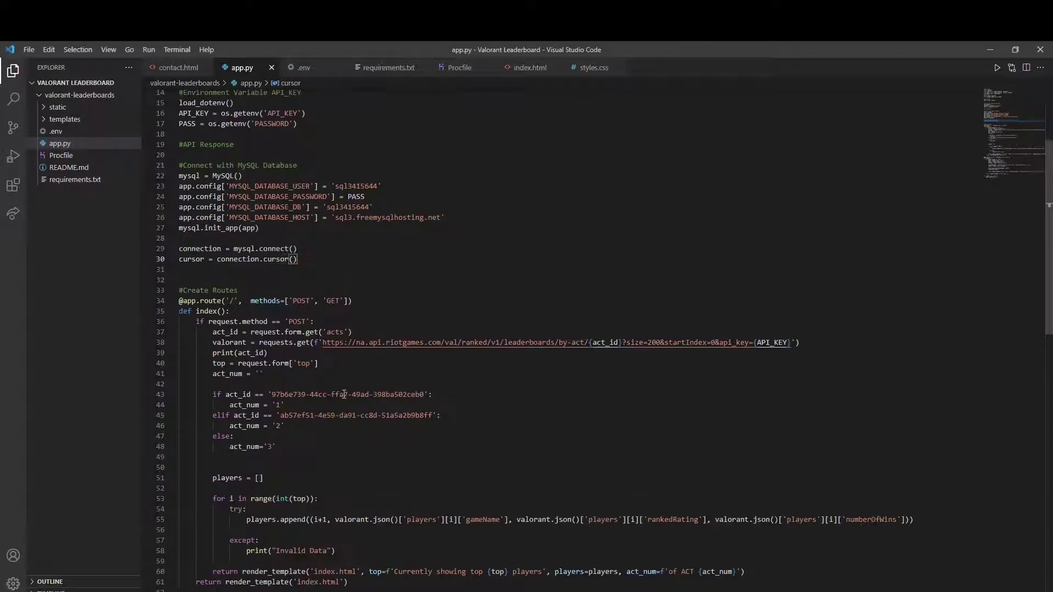
pyautogui.scroll(-5, 344, 395)
pyautogui.scroll(-3, 344, 395)
pyautogui.moveTo(358, 567)
pyautogui.mouseDown()
pyautogui.moveTo(181, 334)
pyautogui.moveTo(180, 97)
pyautogui.mouseUp()
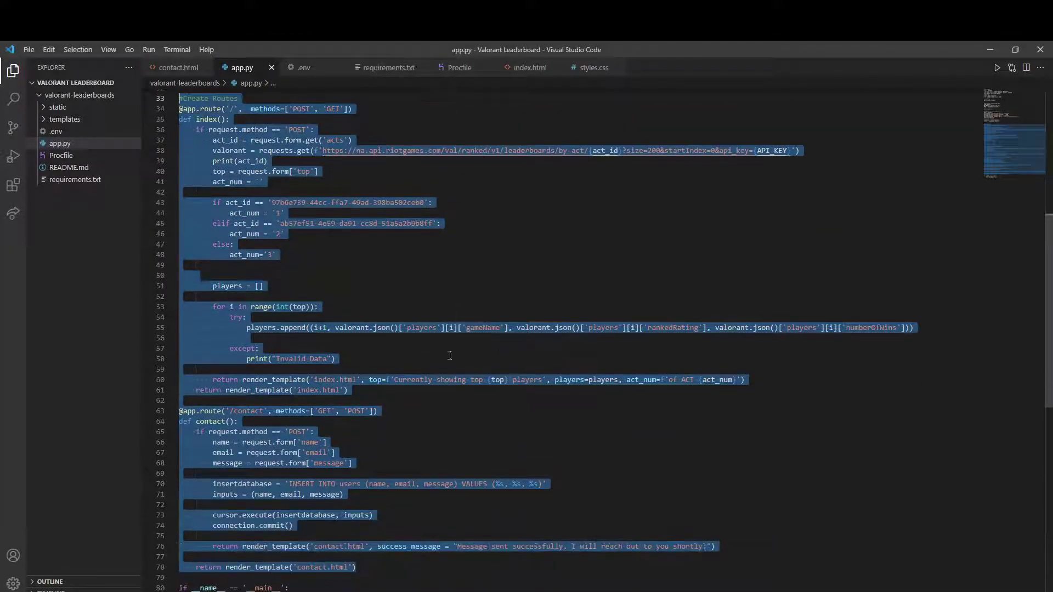
pyautogui.scroll(3, 362, 329)
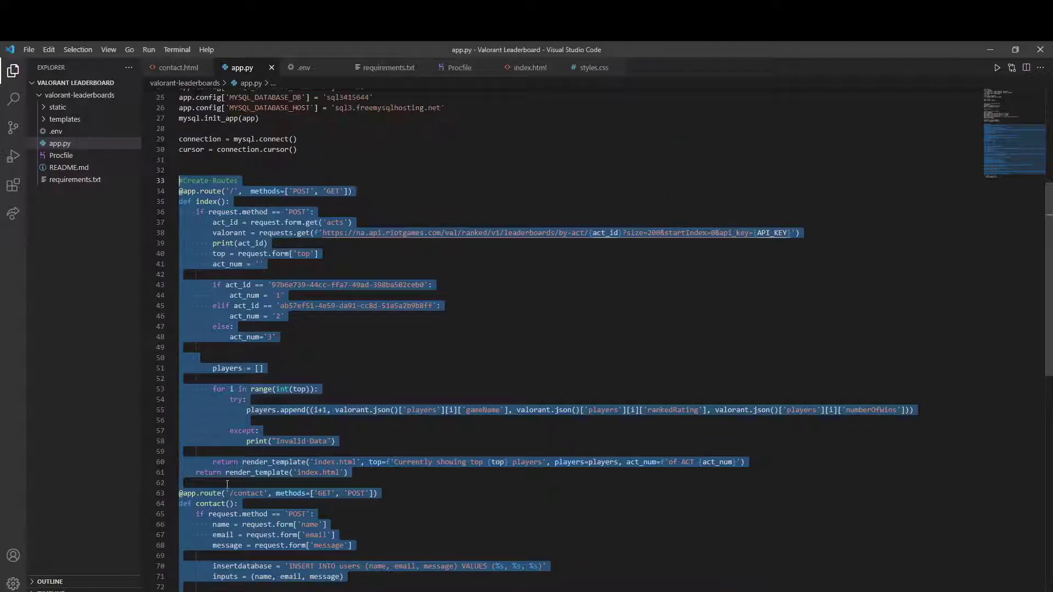
pyautogui.click(365, 198)
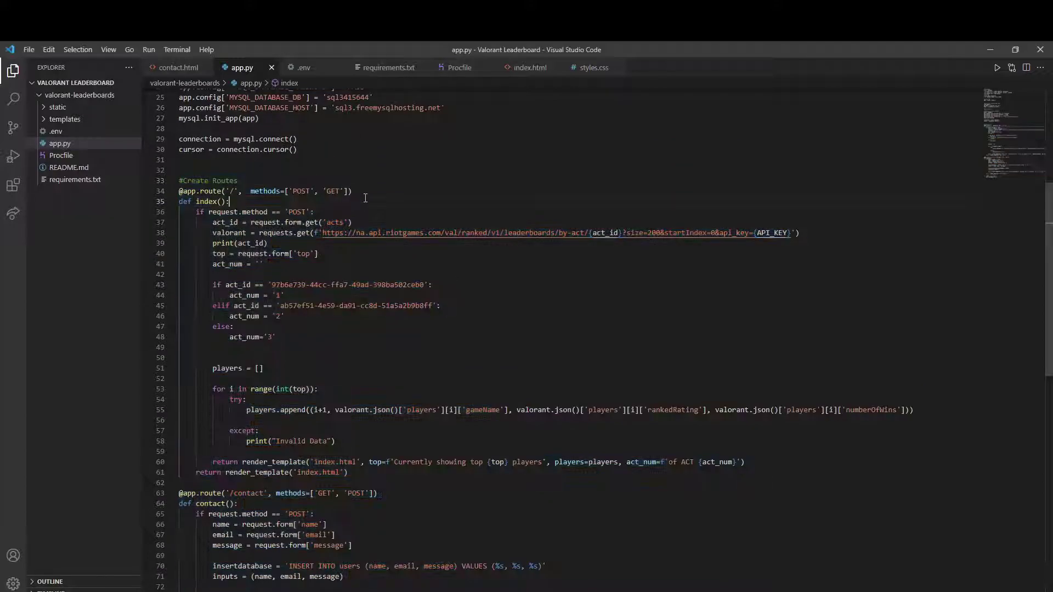
pyautogui.click(420, 254)
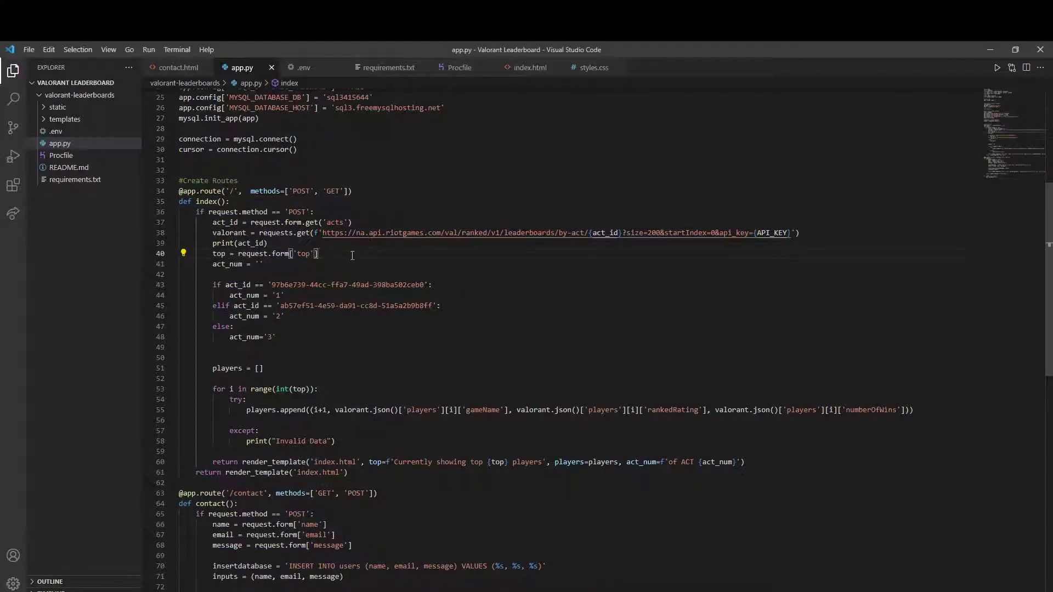
pyautogui.click(224, 202)
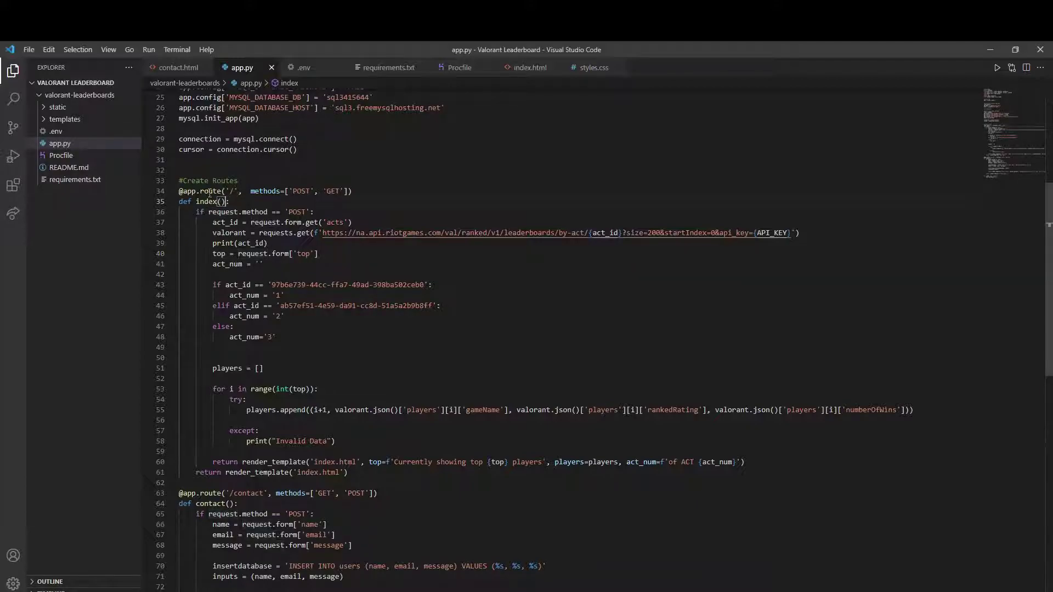
pyautogui.doubleClick(263, 190)
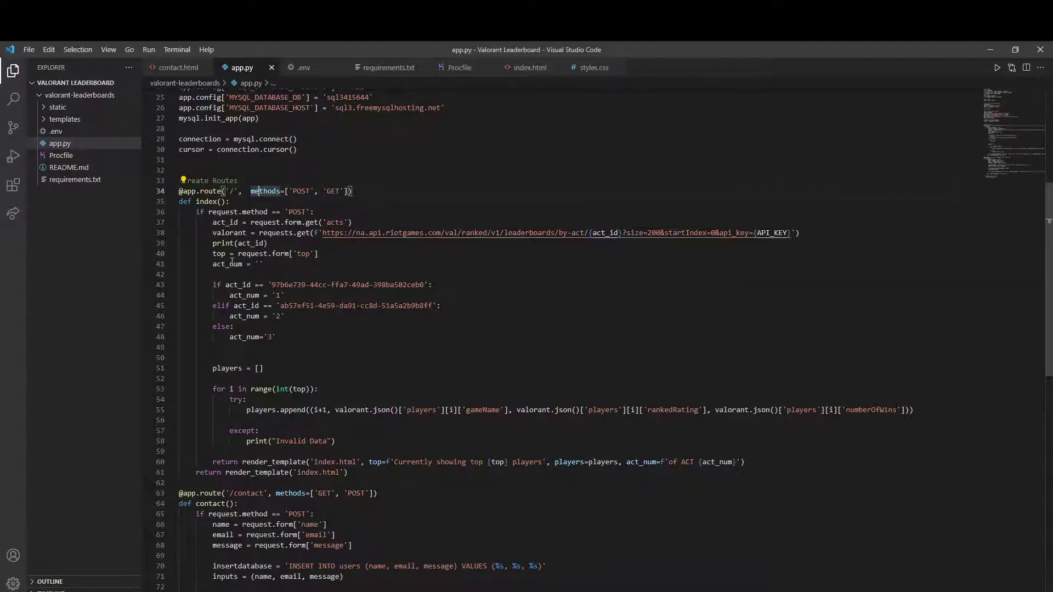
pyautogui.moveTo(208, 233); pyautogui.dragTo(802, 232)
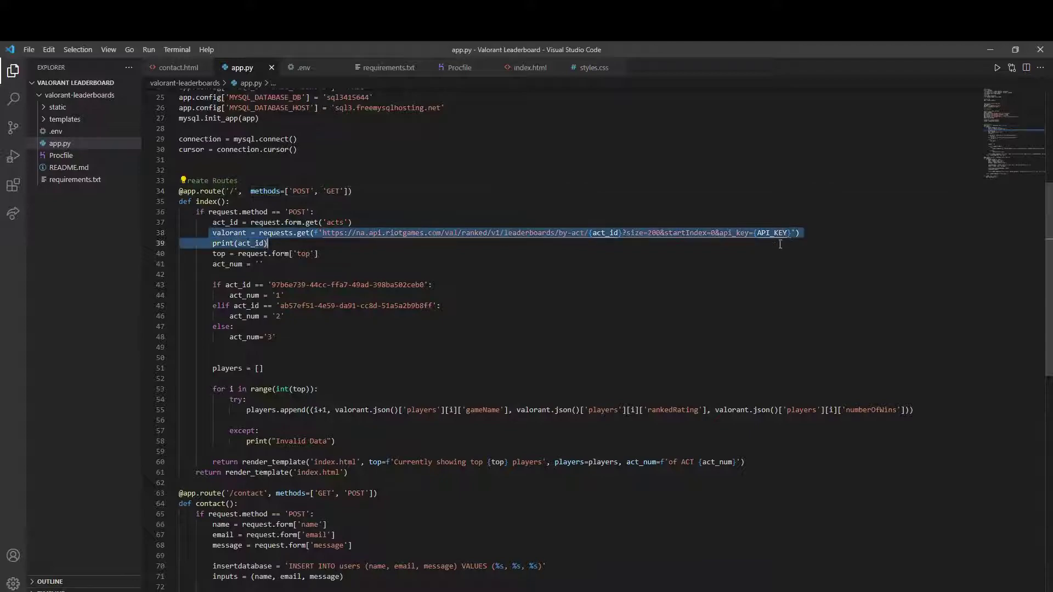
pyautogui.click(411, 285)
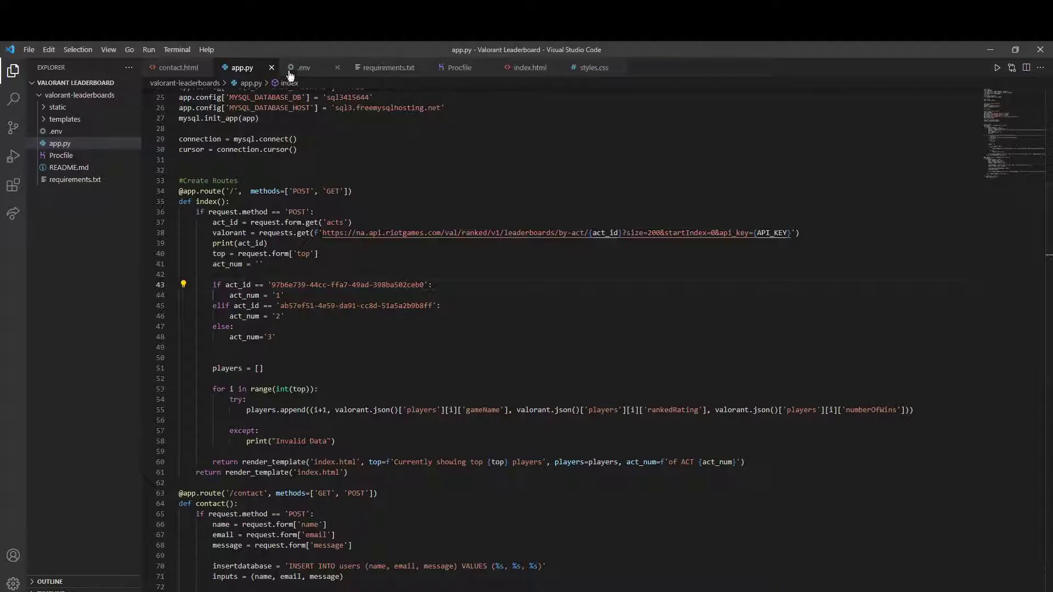
# Close contact.html, app.py, .env and the remaining files, then open index.html.
pyautogui.click(177, 68)
pyautogui.hotkey('ctrl', 'w')
pyautogui.hotkey('ctrl', 'w')
pyautogui.hotkey('ctrl', 'w')
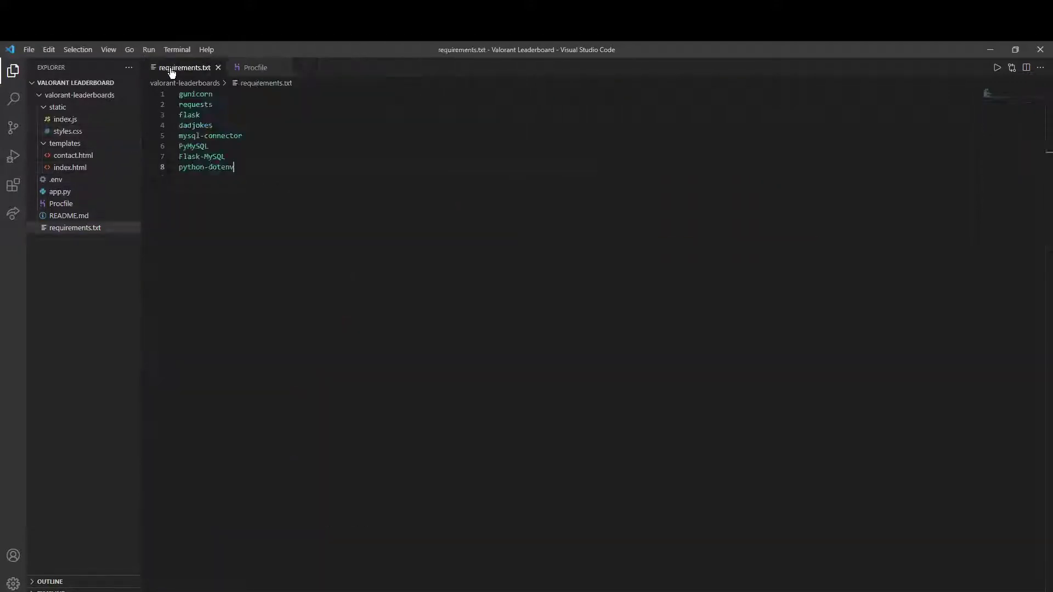
pyautogui.hotkey('ctrl', 'w')
pyautogui.hotkey('ctrl', 'w')
pyautogui.click(70, 168)
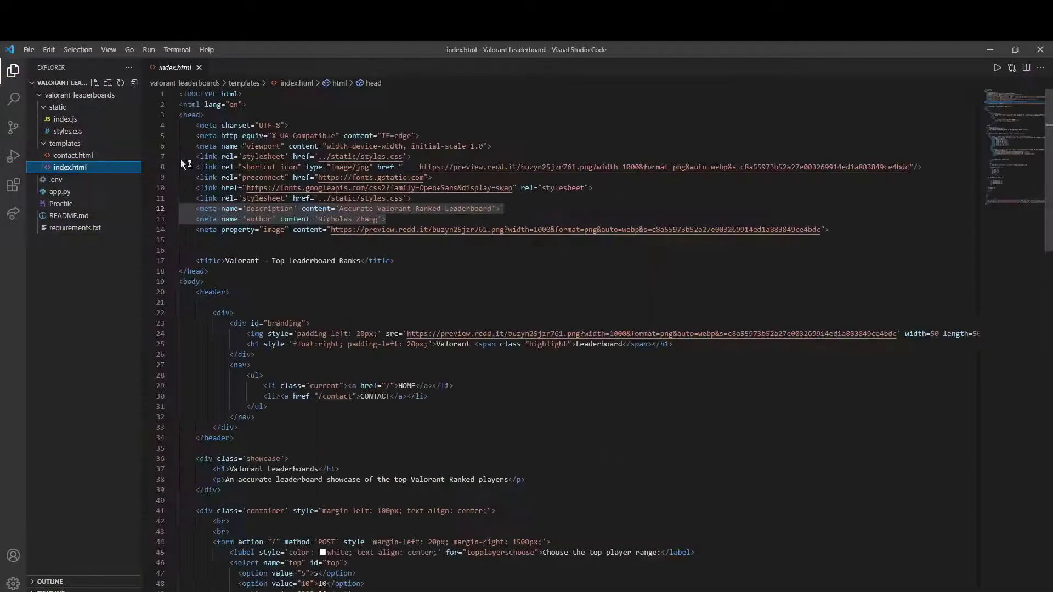
pyautogui.scroll(-5, 494, 329)
pyautogui.scroll(-3, 494, 329)
# Highlight the player-range option values and the ACT selection block in the form.
pyautogui.click(381, 388)
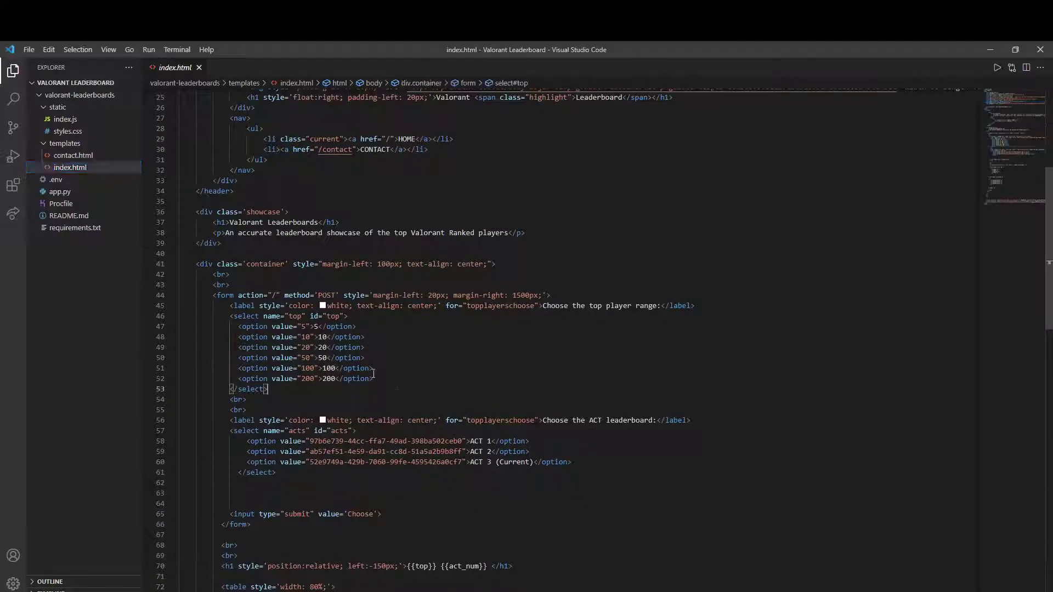
pyautogui.moveTo(375, 379); pyautogui.dragTo(151, 325)
pyautogui.click(292, 305)
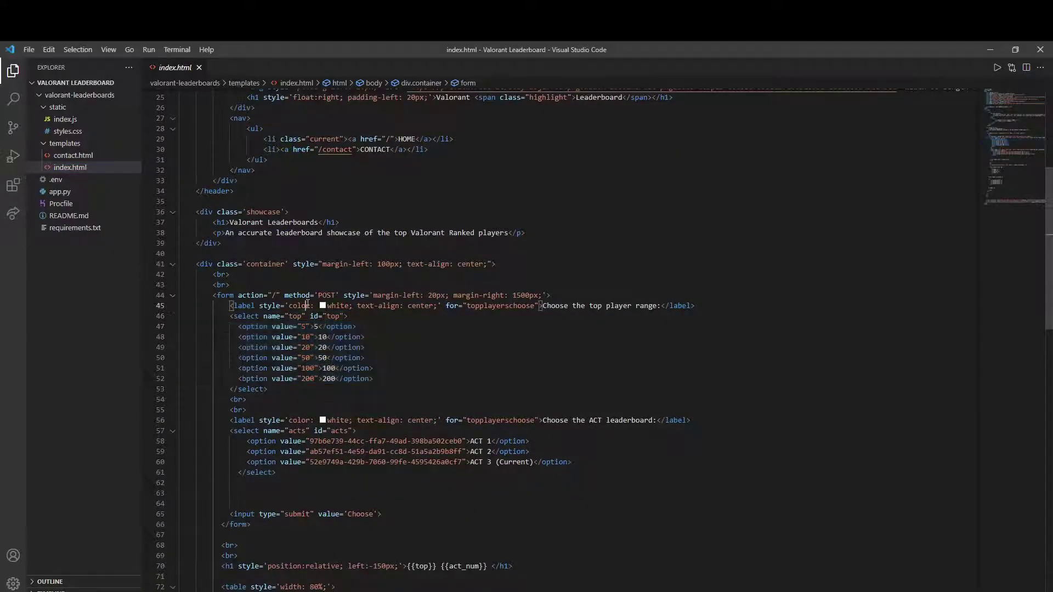
pyautogui.click(416, 378)
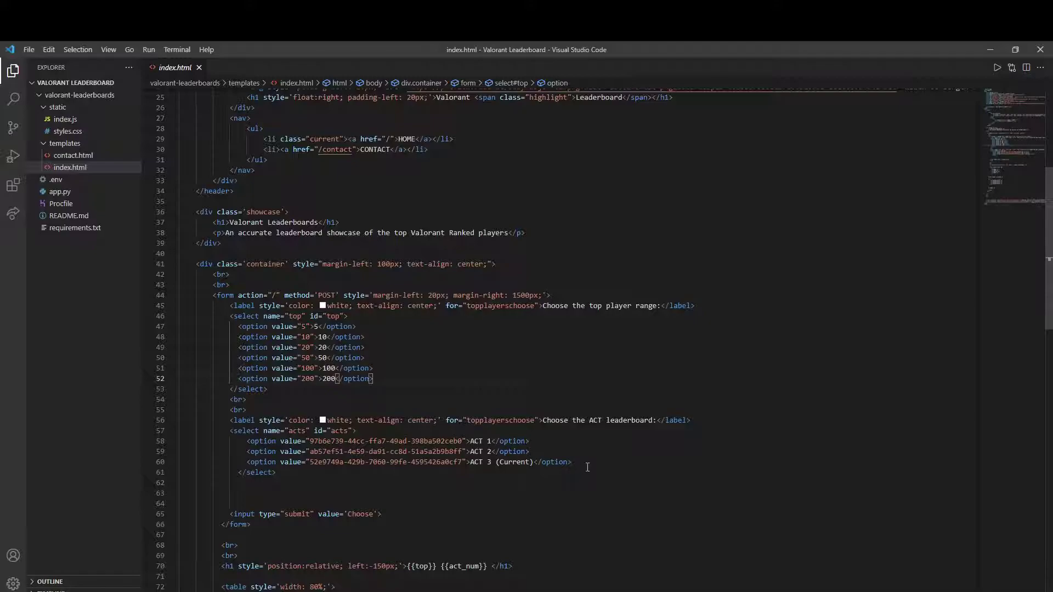
pyautogui.moveTo(573, 463); pyautogui.dragTo(172, 437)
pyautogui.scroll(1, 172, 437)
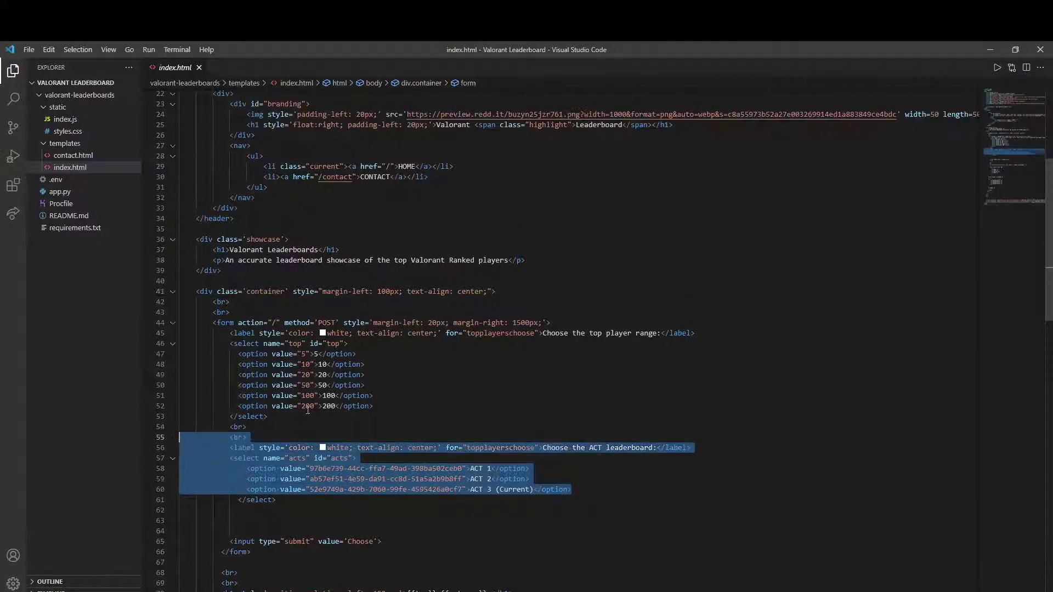
pyautogui.click(307, 406)
pyautogui.scroll(-5, 555, 411)
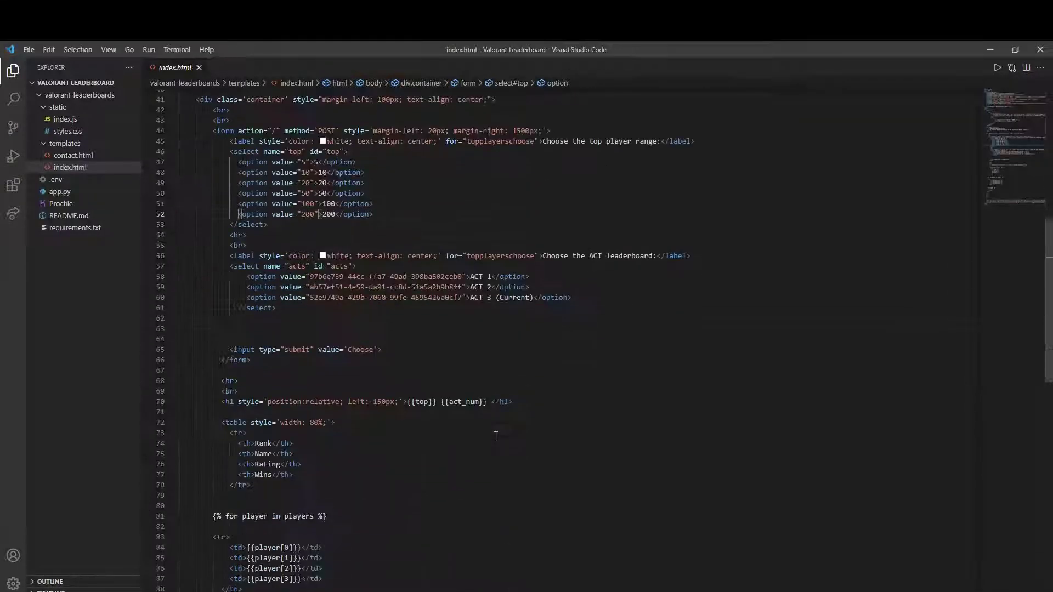
pyautogui.scroll(-5, 428, 436)
pyautogui.scroll(5, 250, 493)
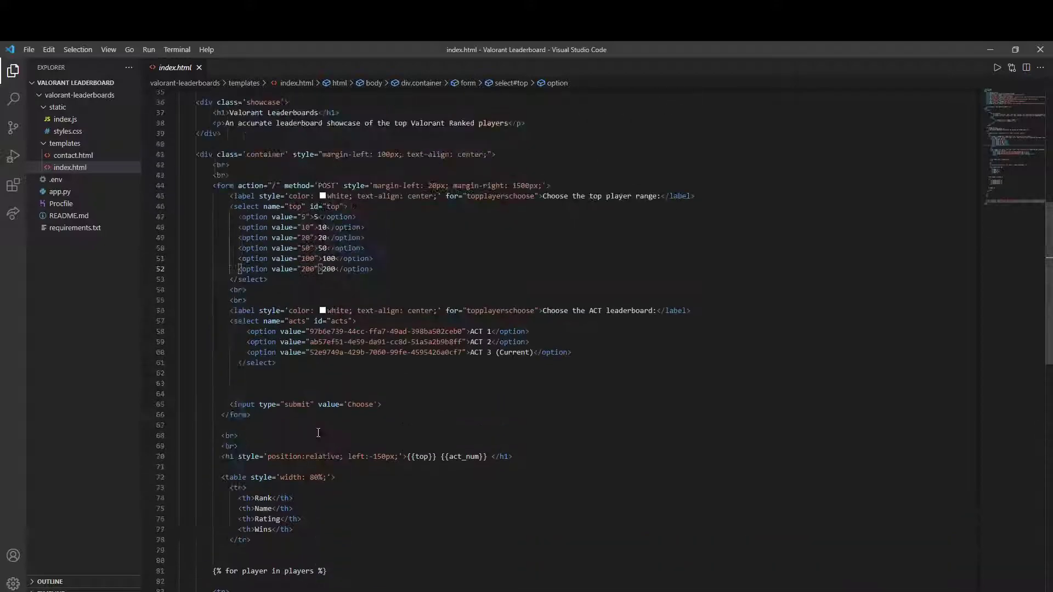
pyautogui.scroll(5, 230, 370)
pyautogui.scroll(5, 191, 247)
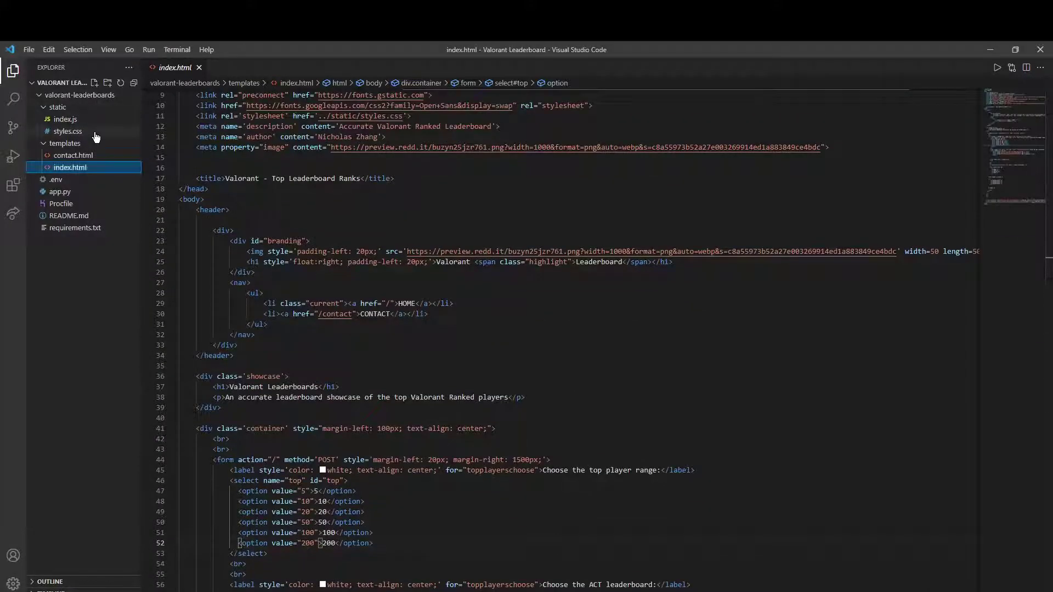
# Browse styles.css, then return to index.html.
pyautogui.click(68, 131)
pyautogui.scroll(5, 329, 329)
pyautogui.scroll(8, 291, 427)
pyautogui.scroll(4, 265, 350)
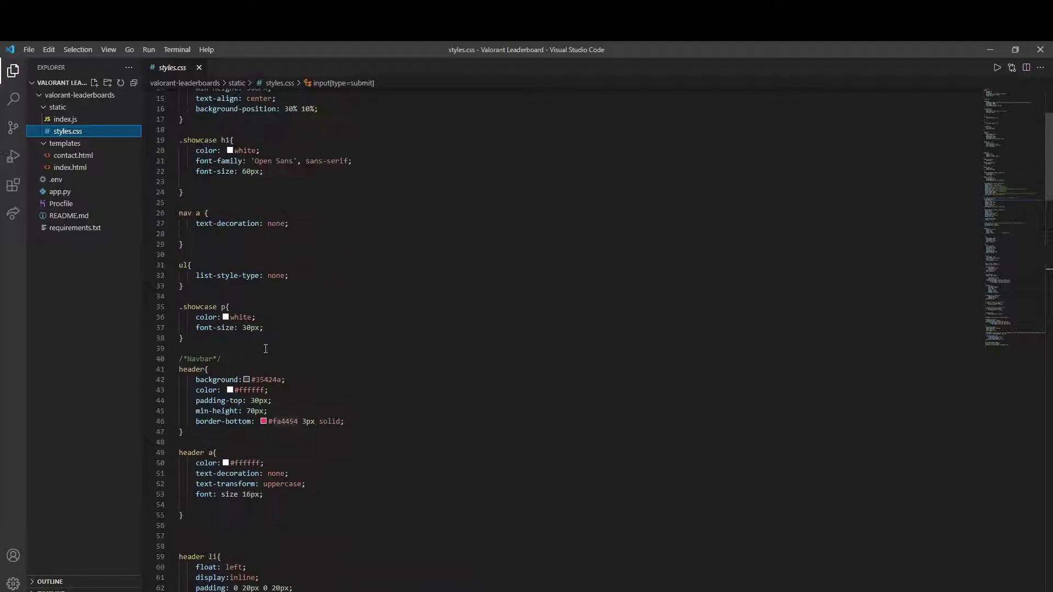
pyautogui.scroll(-10, 266, 349)
pyautogui.scroll(-10, 329, 354)
pyautogui.scroll(-10, 395, 362)
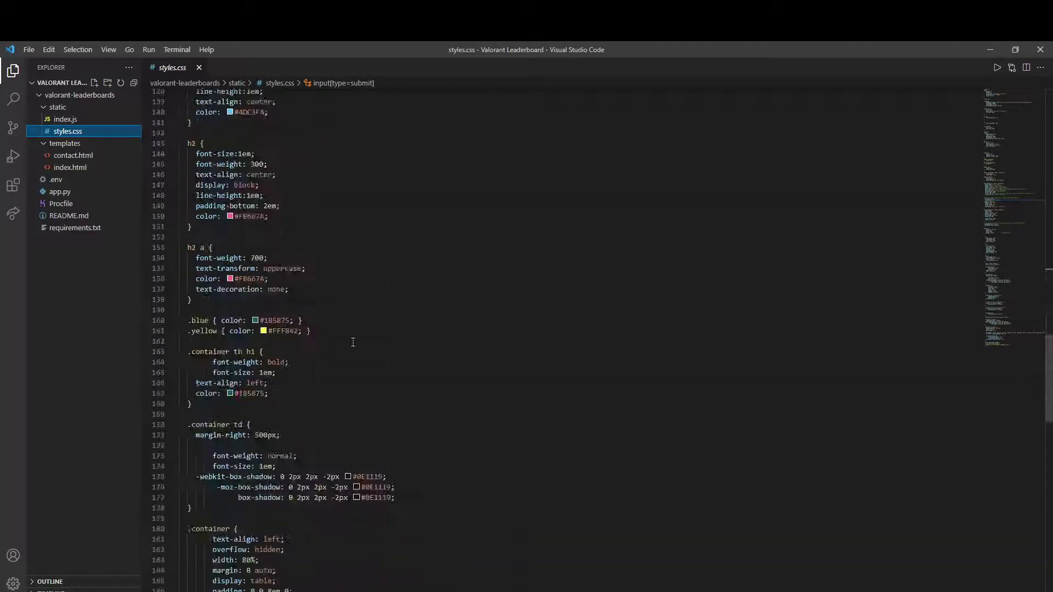
pyautogui.scroll(-8, 448, 367)
pyautogui.scroll(-8, 449, 366)
pyautogui.click(296, 443)
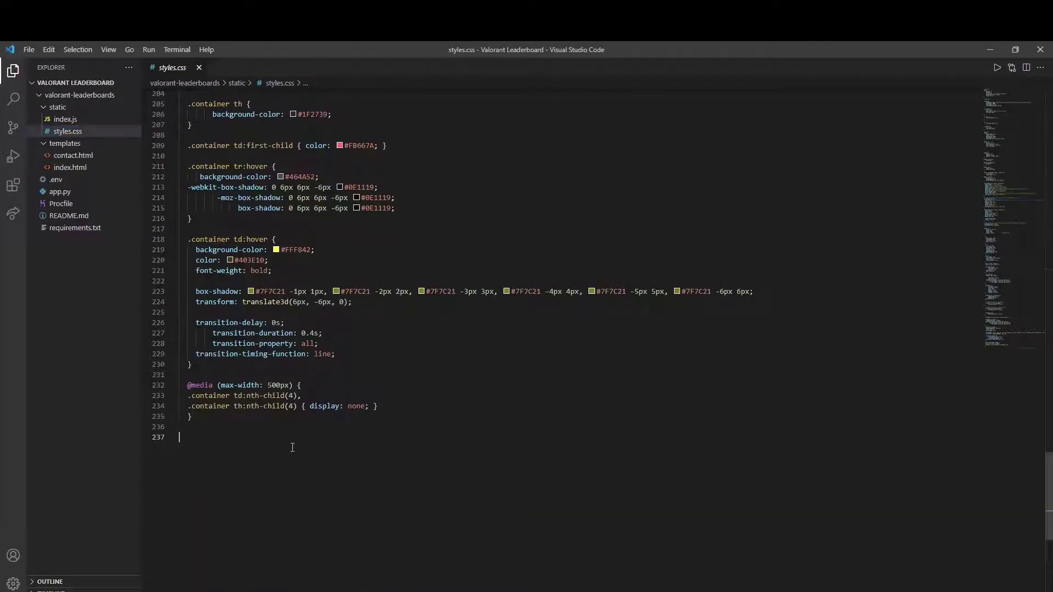
pyautogui.scroll(10, 297, 443)
pyautogui.scroll(10, 292, 427)
pyautogui.scroll(10, 283, 407)
pyautogui.scroll(8, 283, 406)
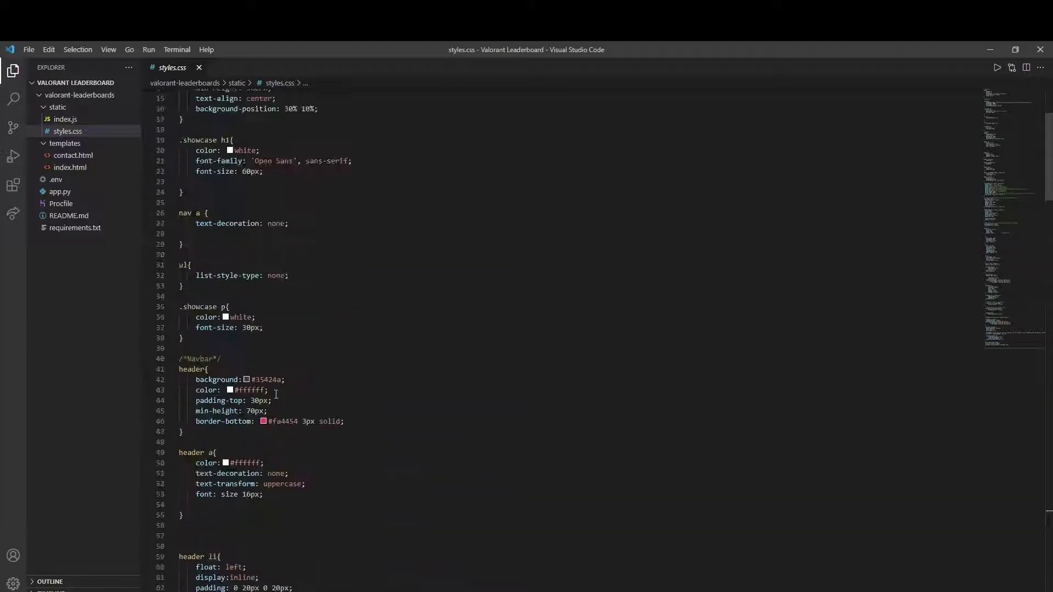
pyautogui.scroll(6, 278, 400)
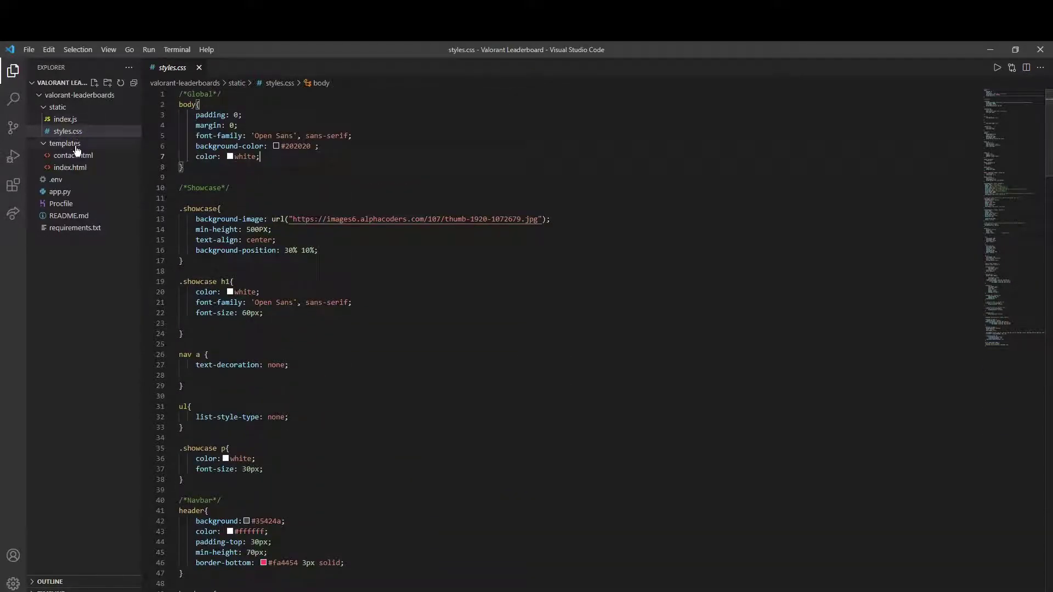
pyautogui.click(70, 166)
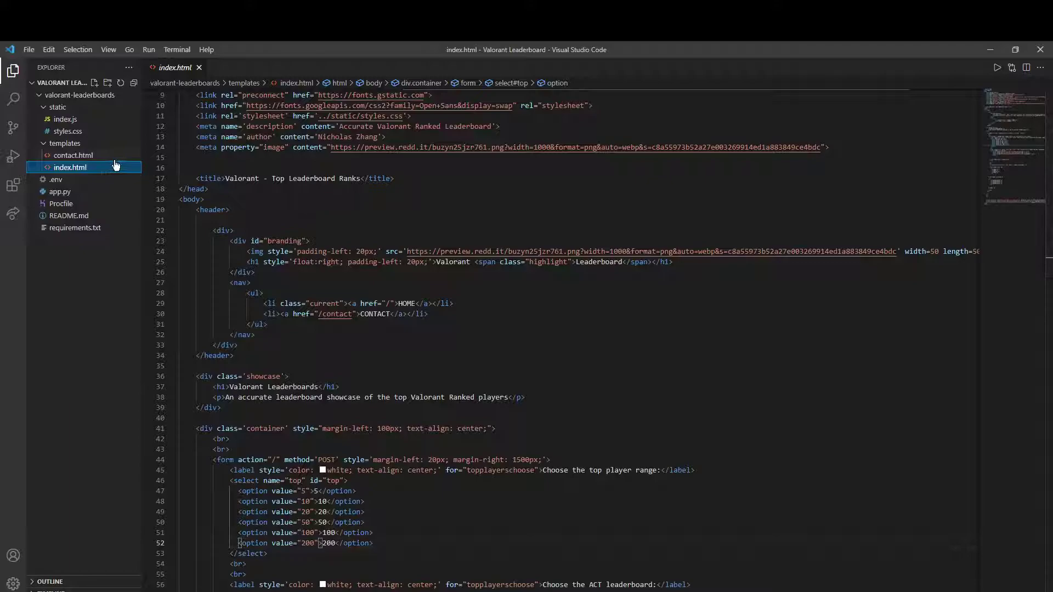
pyautogui.scroll(3, 330, 301)
# Open contact.html and highlight its contact form field code.
pyautogui.click(74, 155)
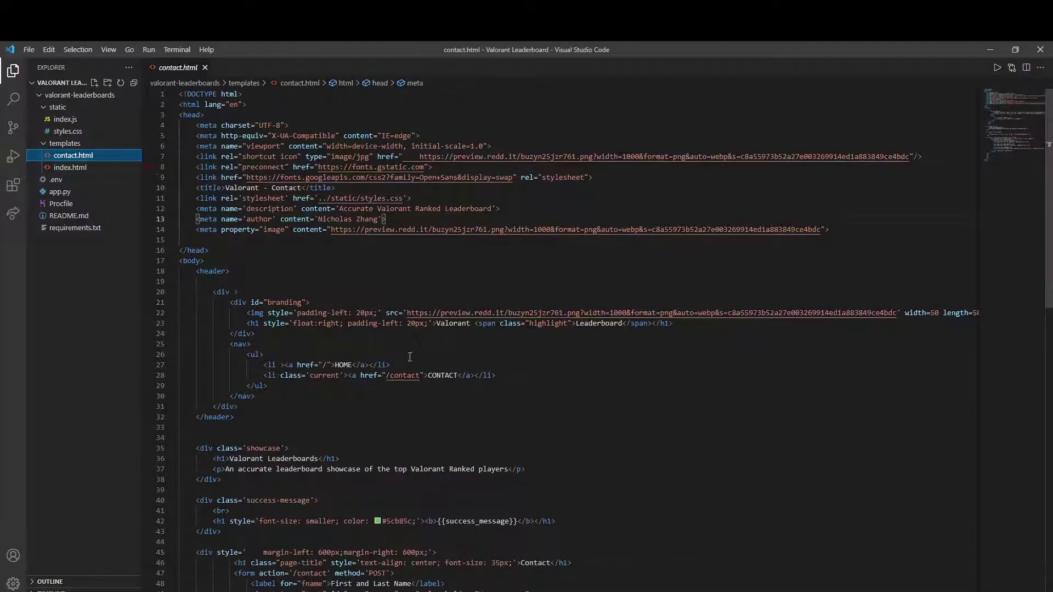
pyautogui.scroll(-8, 363, 363)
pyautogui.moveTo(468, 317); pyautogui.dragTo(235, 190)
pyautogui.click(205, 316)
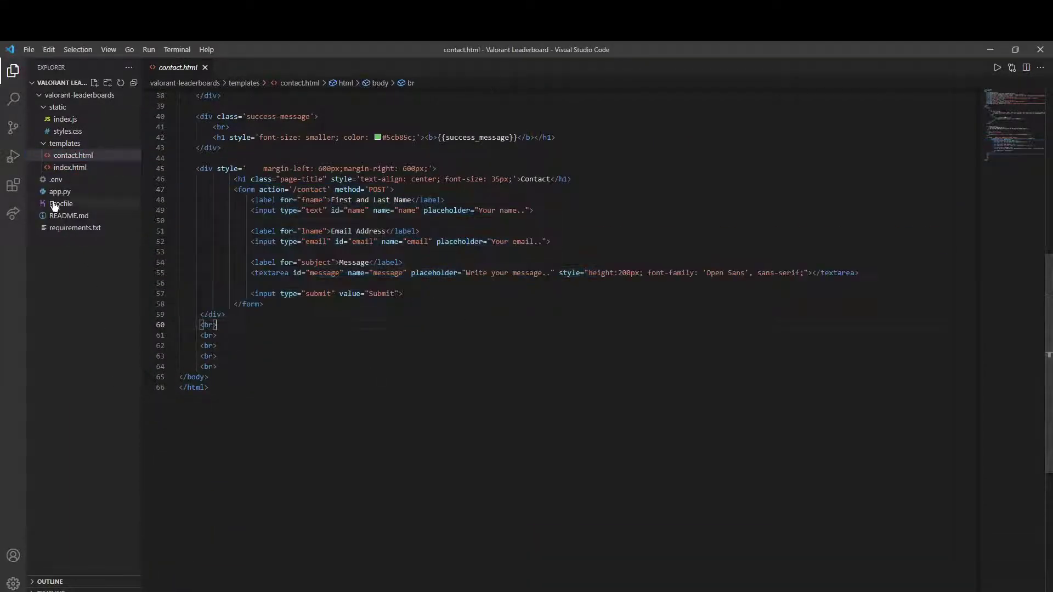
# View index.html, the Procfile and the requirements.txt dependencies.
pyautogui.click(70, 168)
pyautogui.scroll(-5, 329, 411)
pyautogui.scroll(-3, 329, 411)
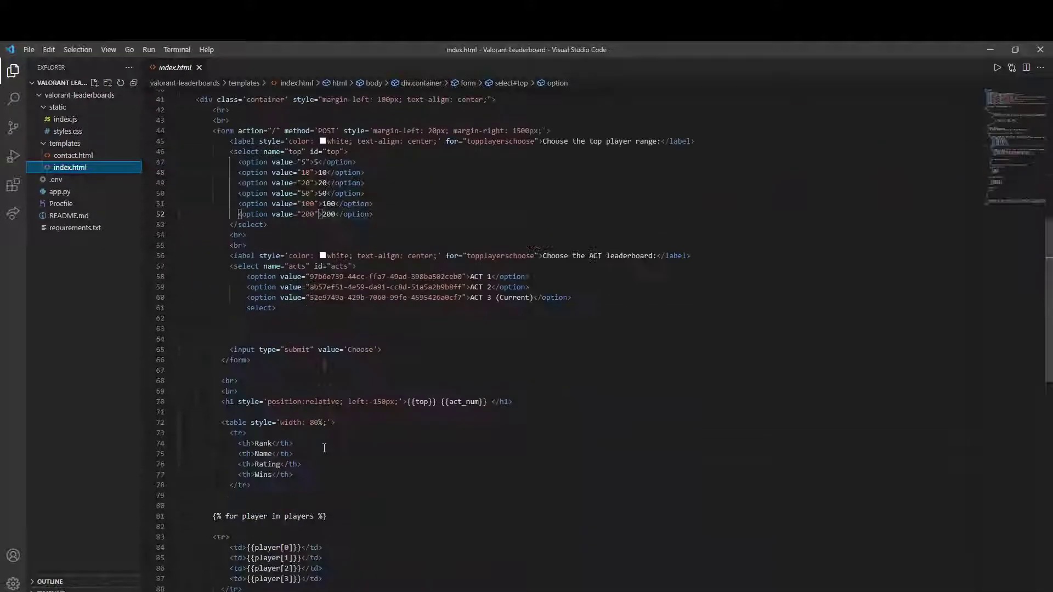
pyautogui.scroll(4, 329, 411)
pyautogui.scroll(4, 329, 411)
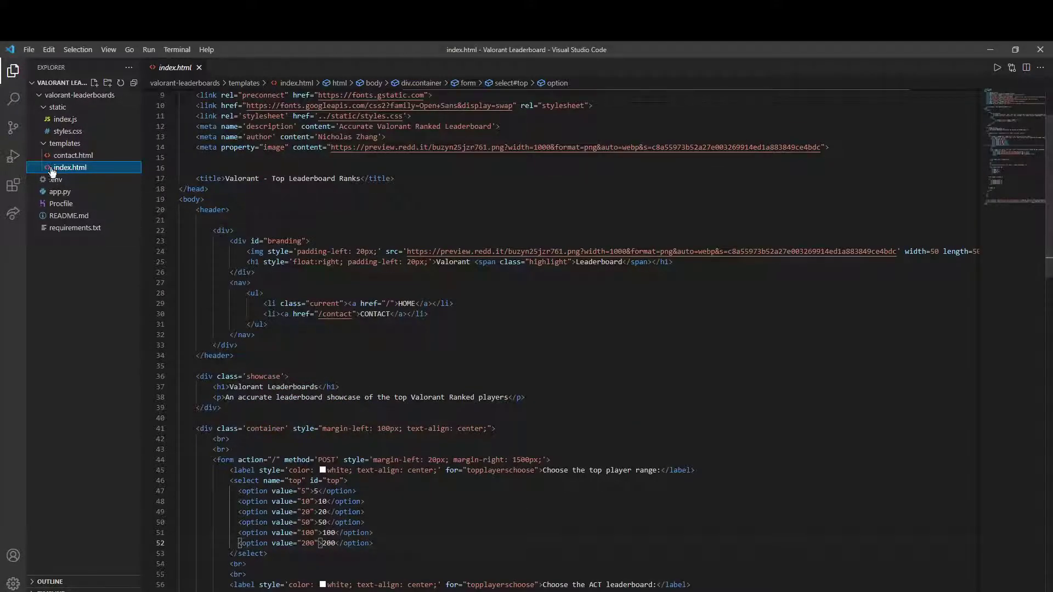
pyautogui.click(60, 192)
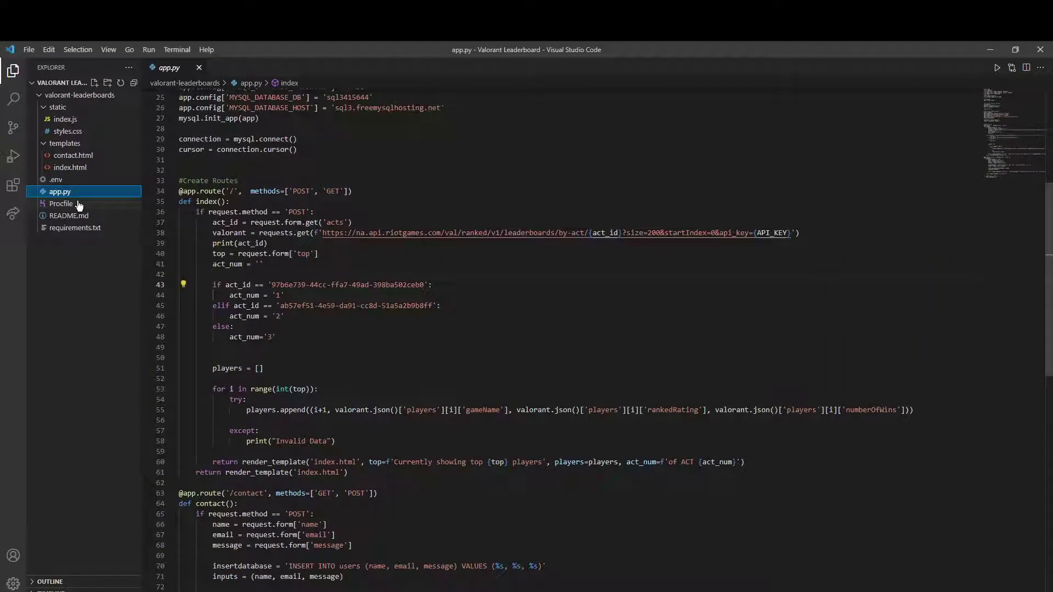
pyautogui.click(106, 228)
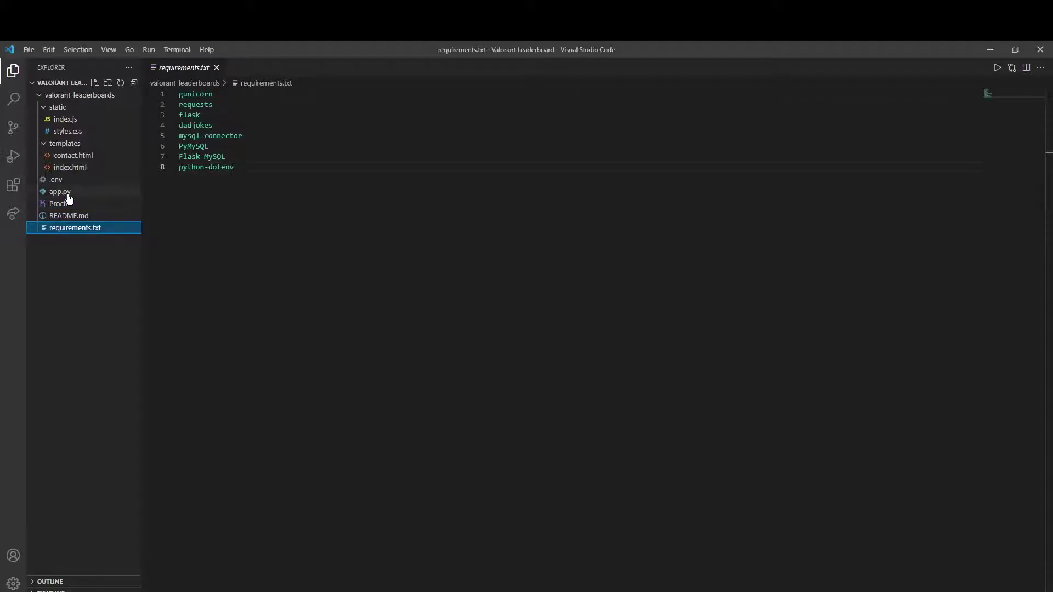
# Review app.py down to its #API Response comment, then confirm static/index.js is empty.
pyautogui.click(82, 202)
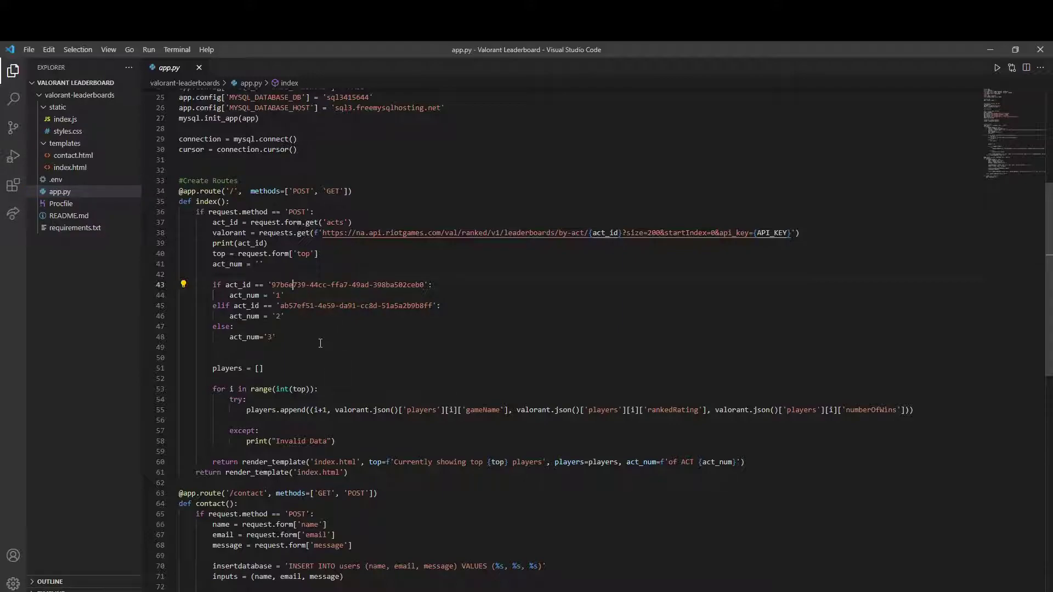
pyautogui.scroll(-9, 320, 342)
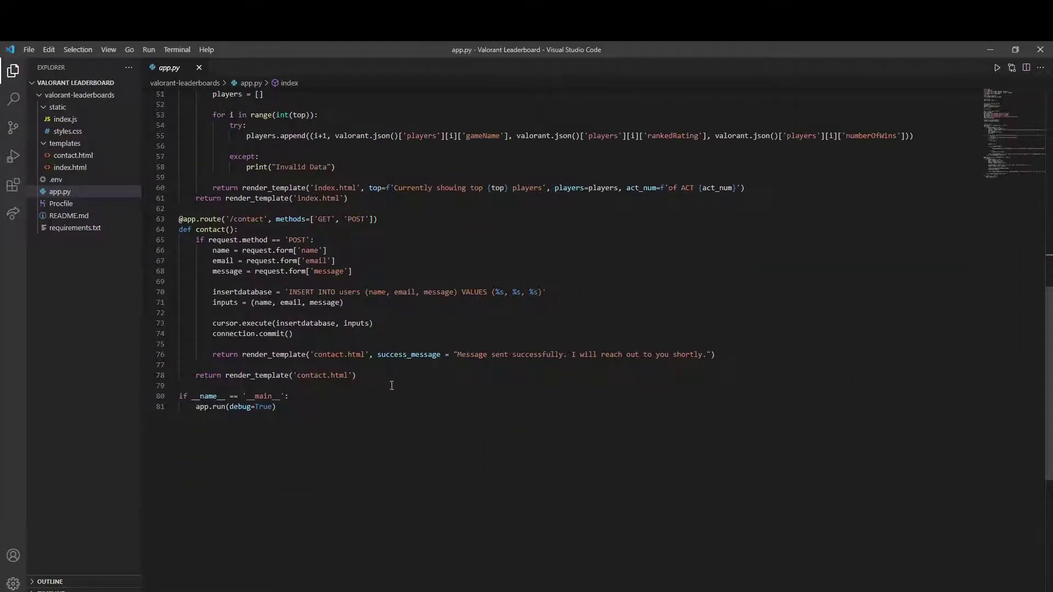
pyautogui.moveTo(383, 378); pyautogui.dragTo(181, 255)
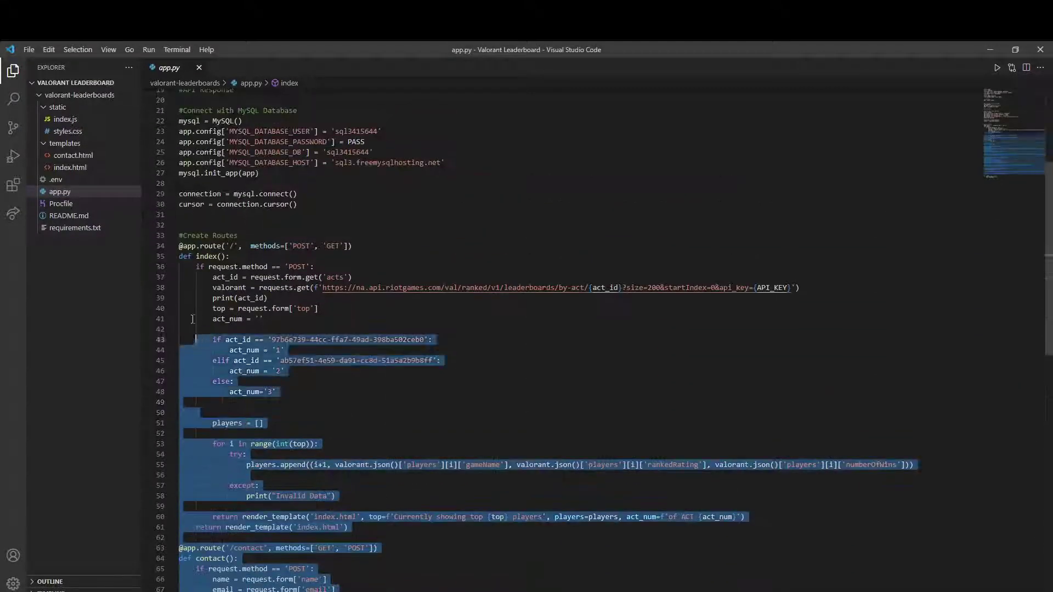
pyautogui.click(402, 235)
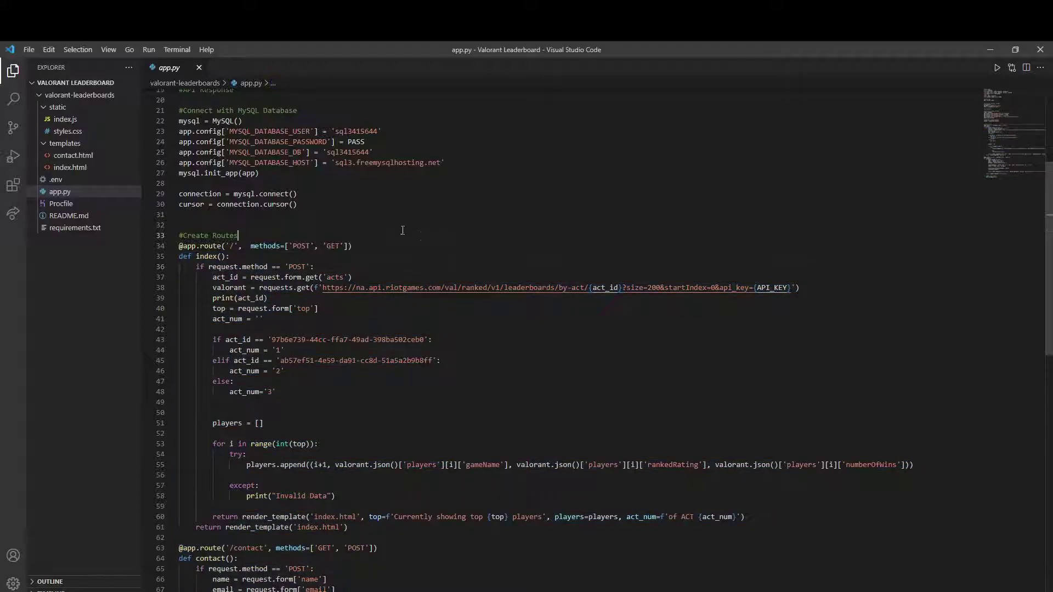
pyautogui.scroll(10, 378, 216)
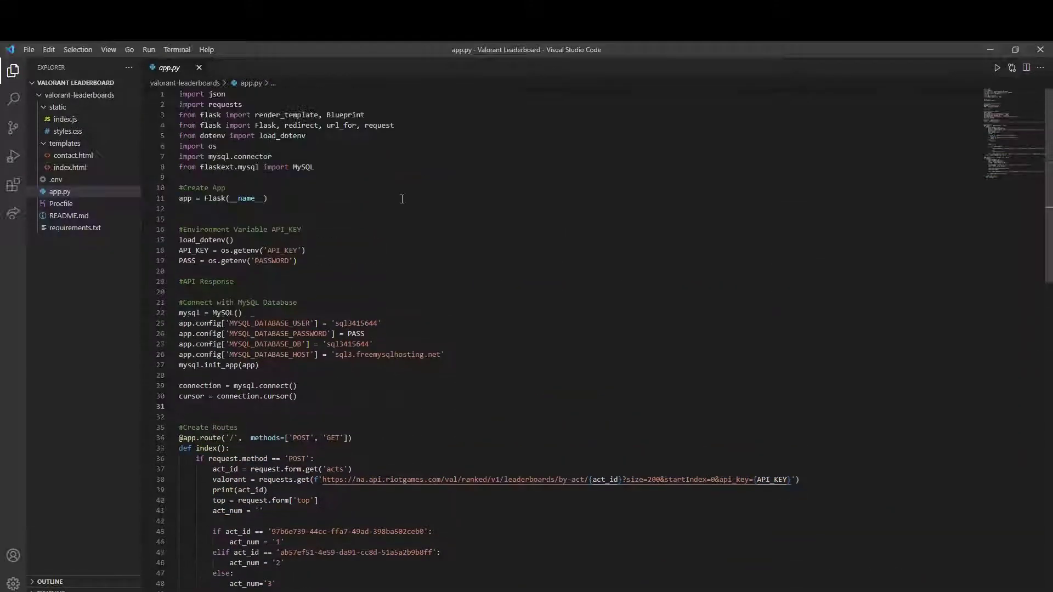
pyautogui.doubleClick(241, 286)
pyautogui.click(241, 286)
pyautogui.click(65, 118)
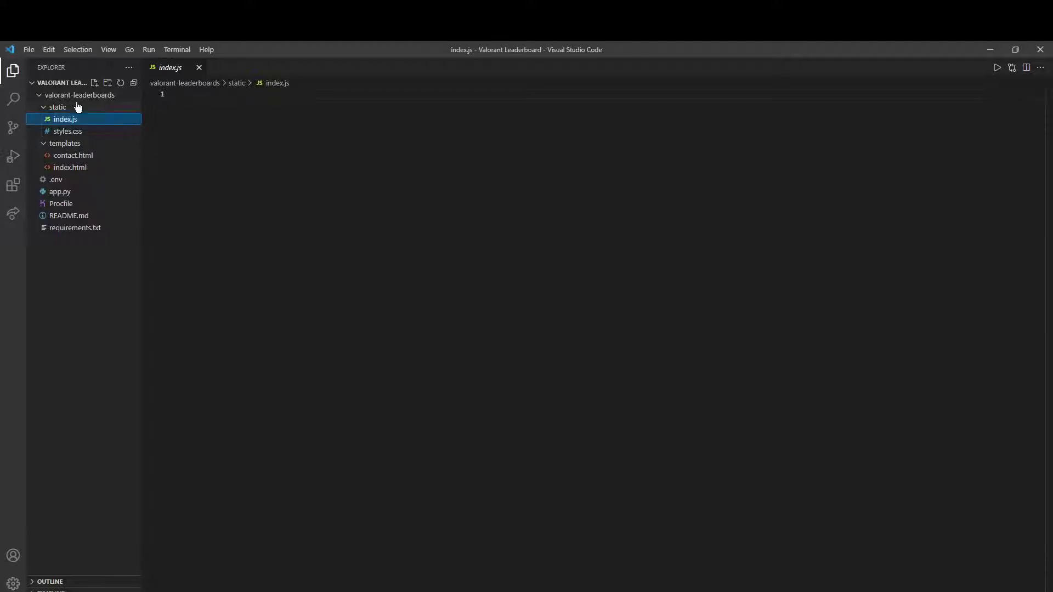
pyautogui.click(58, 107)
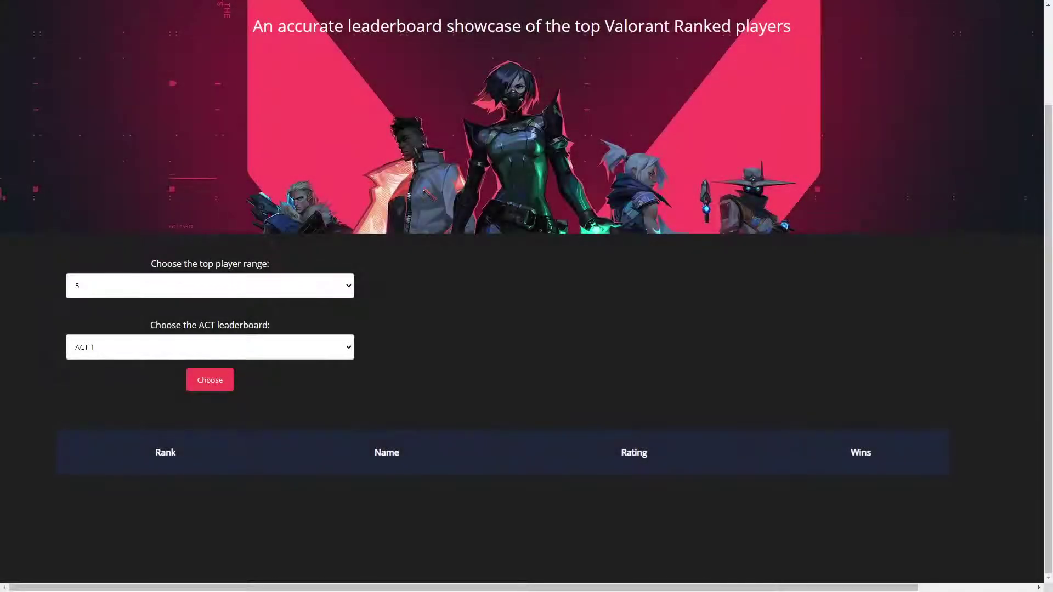
pyautogui.scroll(3, 406, 201)
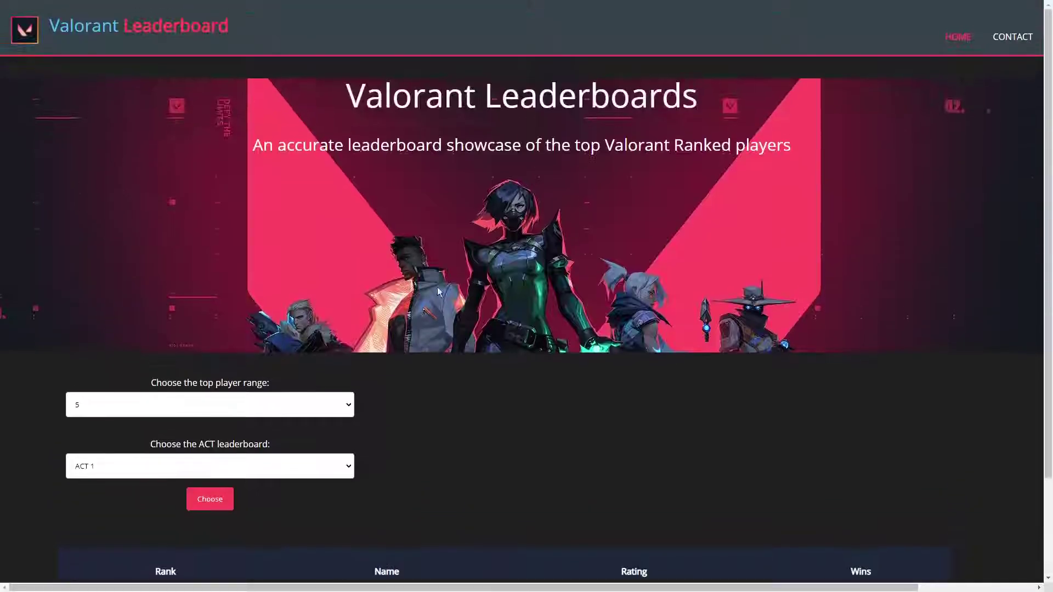
# Submit a top player range of 200 with ACT 3 (Current) selected to load the rankings.
pyautogui.click(200, 405)
pyautogui.click(153, 471)
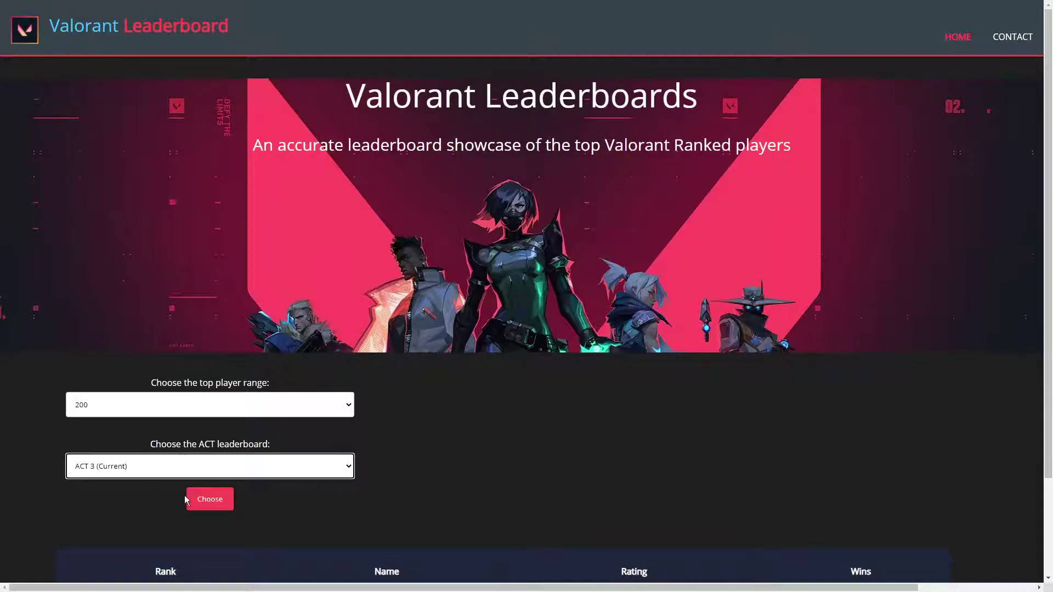
pyautogui.click(208, 499)
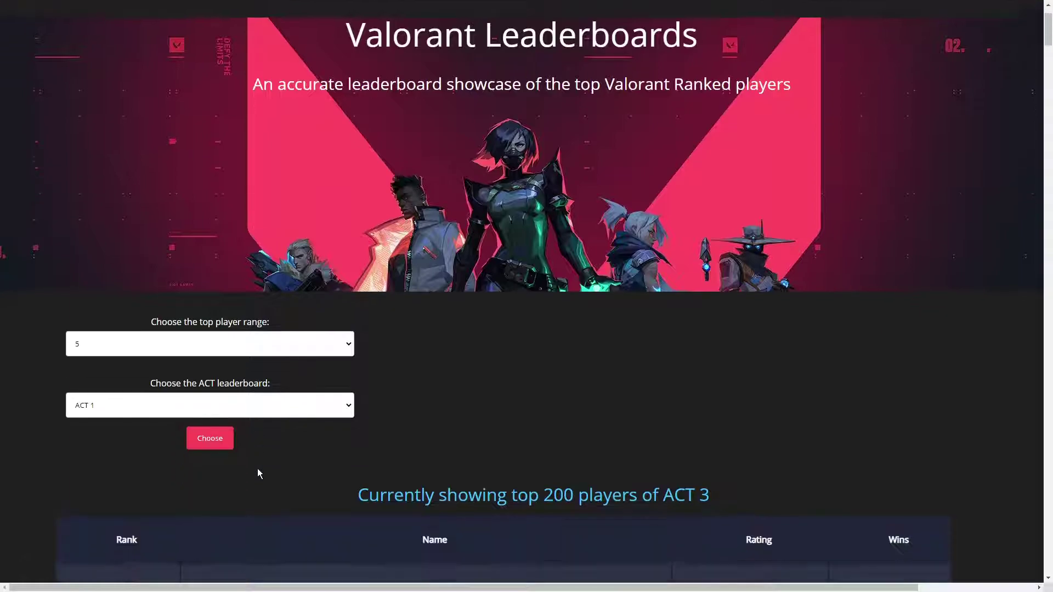
pyautogui.scroll(-5, 258, 468)
pyautogui.scroll(-3, 397, 278)
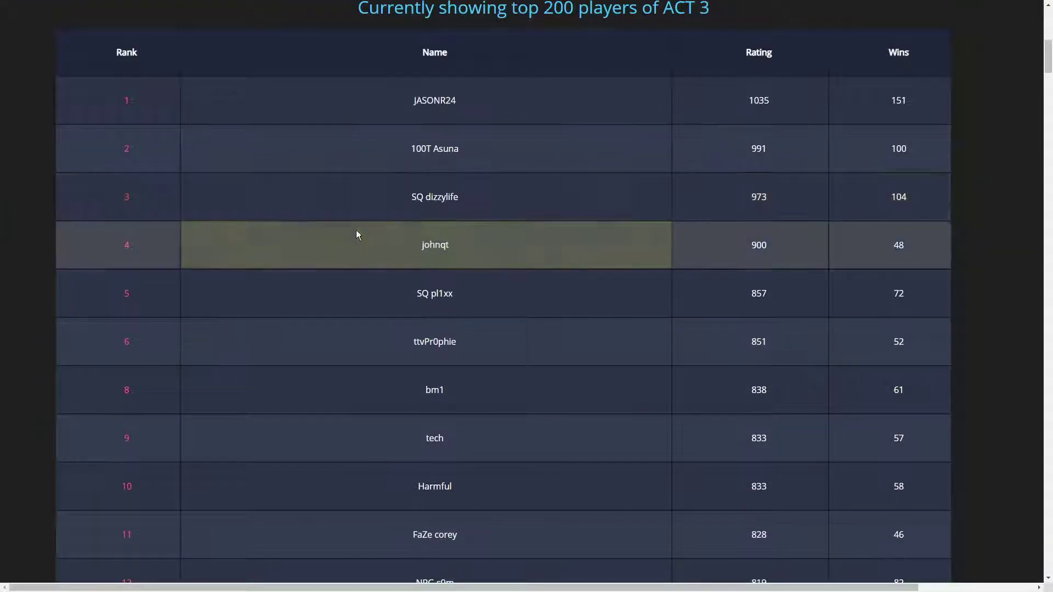
pyautogui.scroll(-5, 416, 407)
pyautogui.scroll(-5, 463, 399)
pyautogui.scroll(-2, 462, 399)
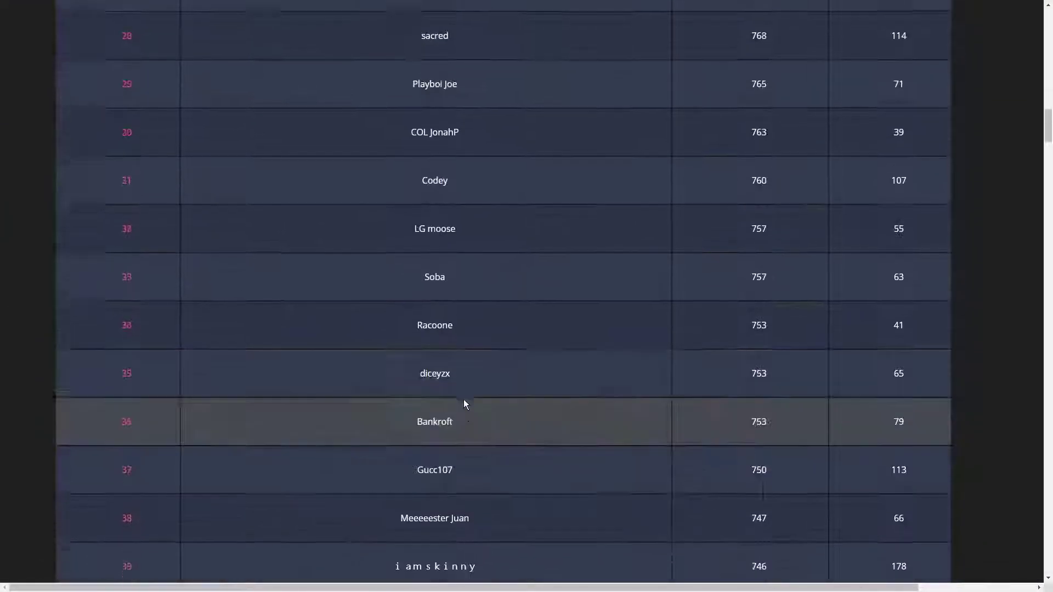
pyautogui.scroll(-5, 463, 398)
pyautogui.scroll(-5, 555, 524)
pyautogui.scroll(-5, 560, 439)
pyautogui.scroll(-3, 560, 438)
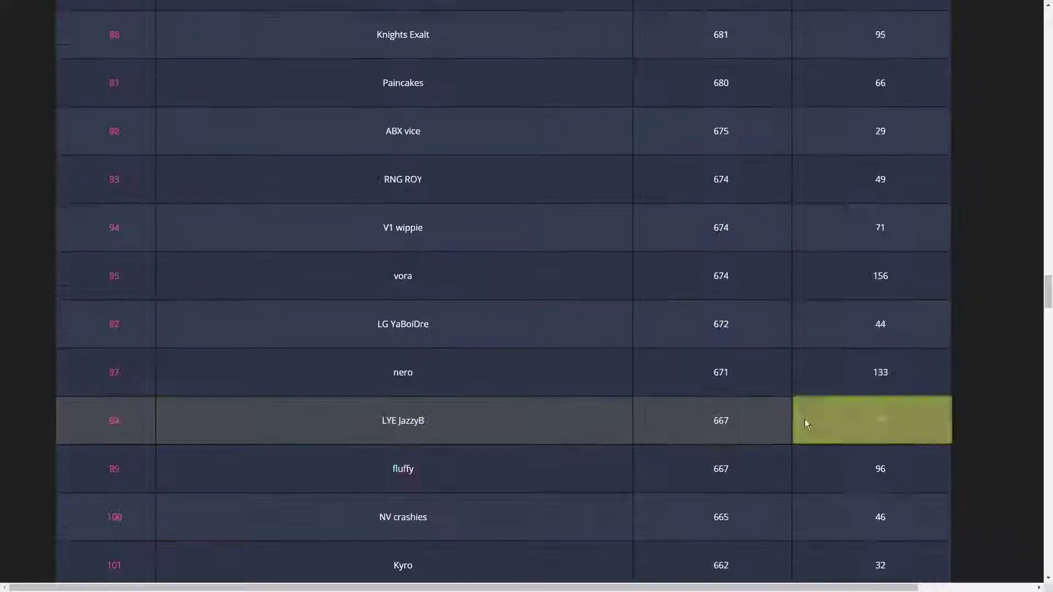
pyautogui.scroll(-4, 805, 423)
pyautogui.scroll(-4, 668, 483)
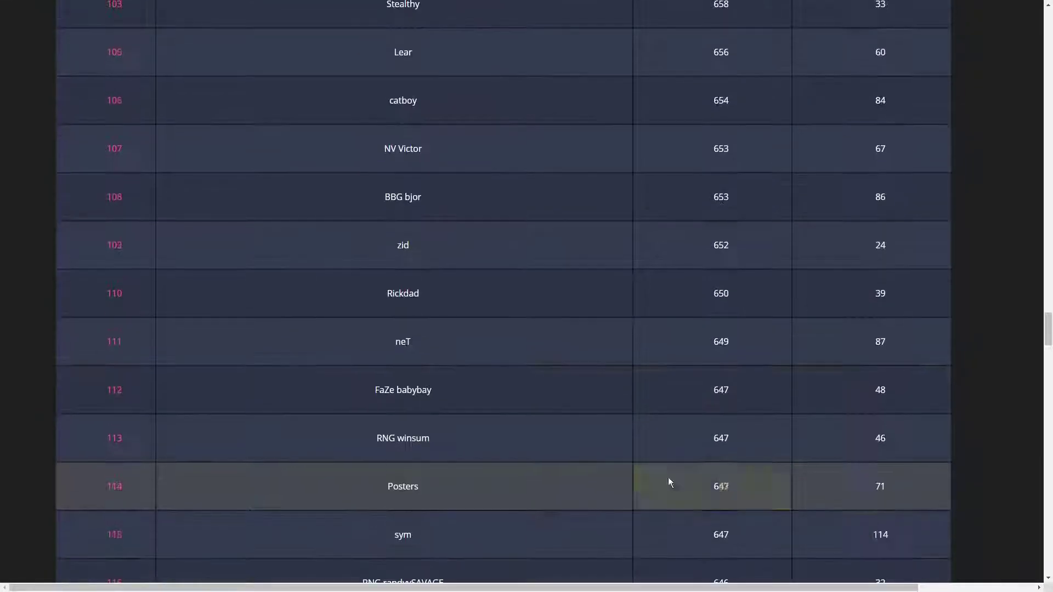
pyautogui.scroll(-4, 668, 482)
pyautogui.scroll(-5, 675, 493)
pyautogui.scroll(-4, 697, 513)
pyautogui.scroll(-4, 737, 436)
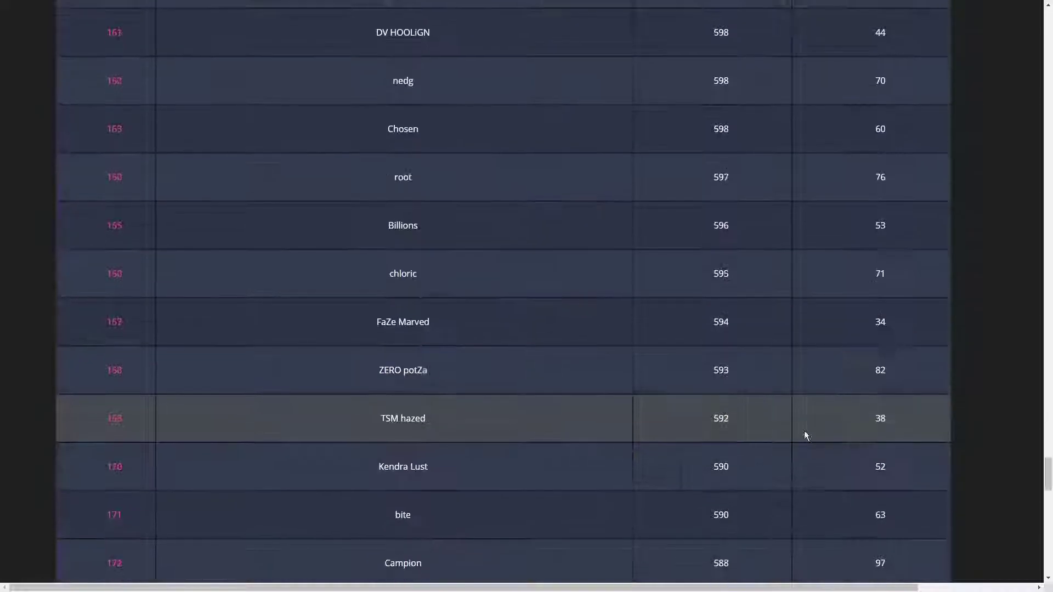
pyautogui.scroll(-2, 803, 430)
pyautogui.scroll(-4, 967, 239)
pyautogui.scroll(4, 966, 239)
pyautogui.scroll(10, 994, 235)
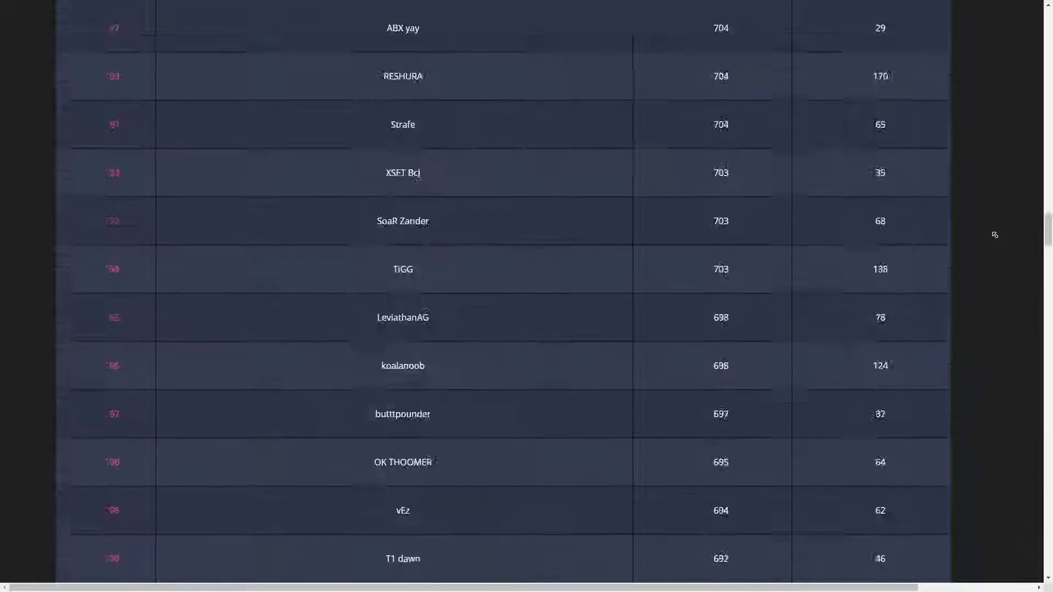
pyautogui.scroll(15, 994, 234)
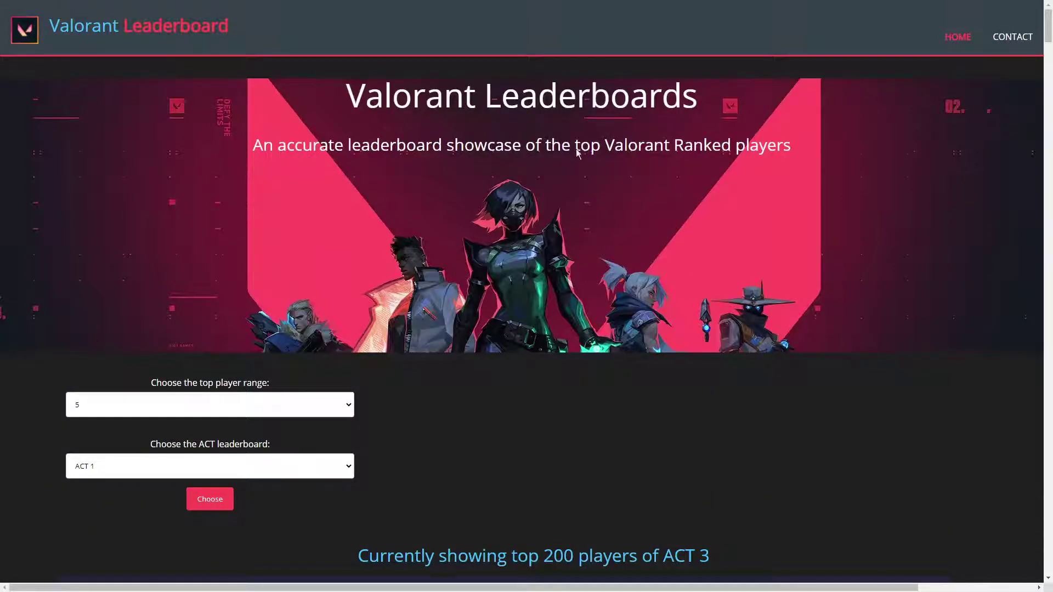